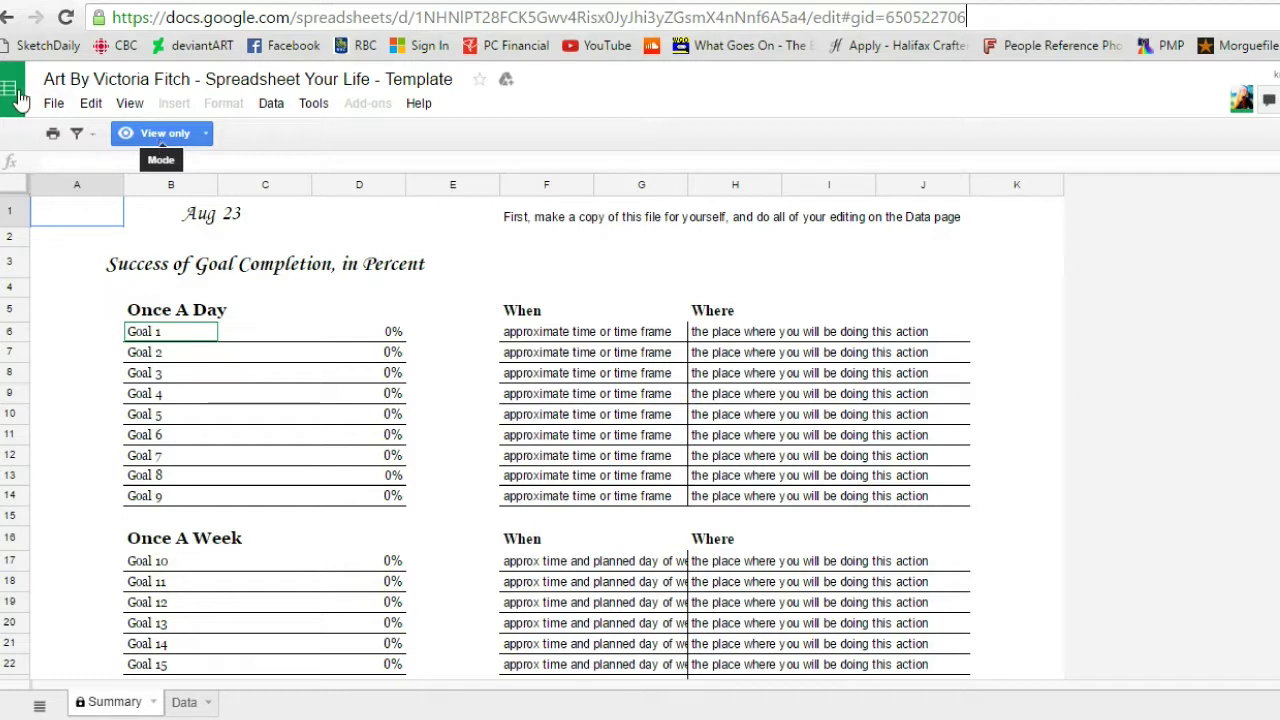
Step: Make a copy of the template spreadsheet in My Drive, named "Spreadsheet your Life"
click(53, 104)
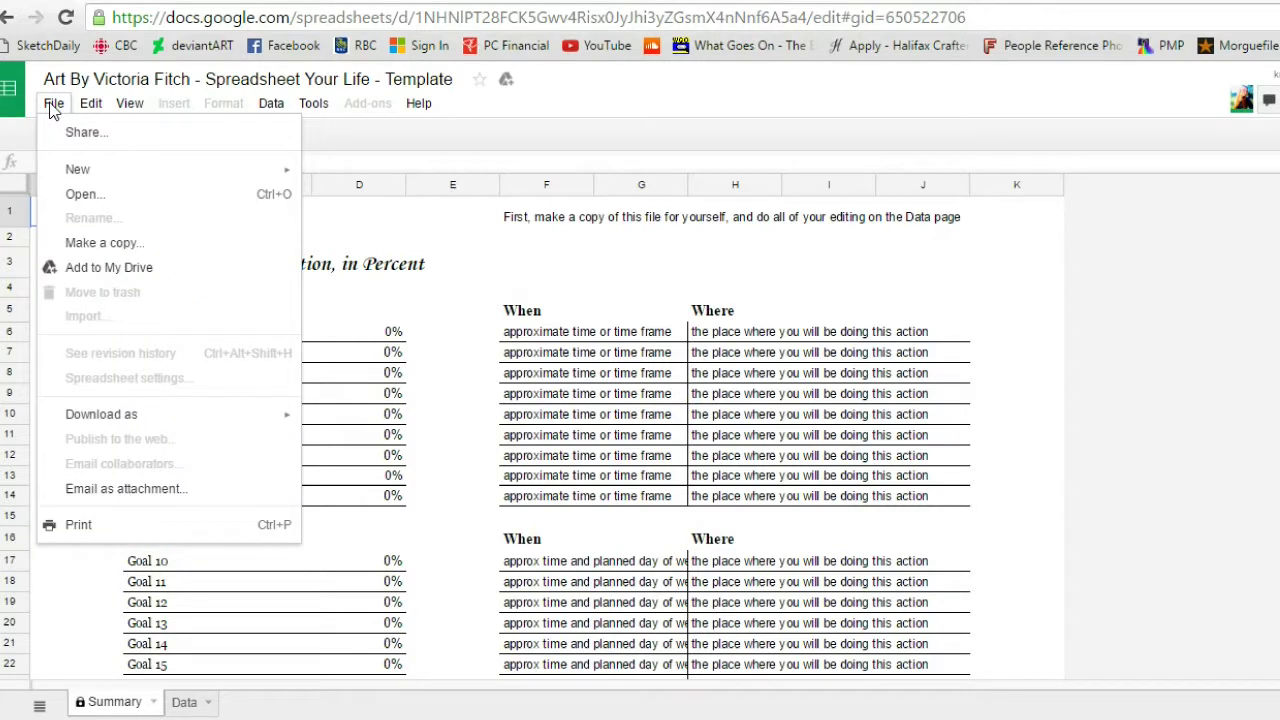
click(99, 250)
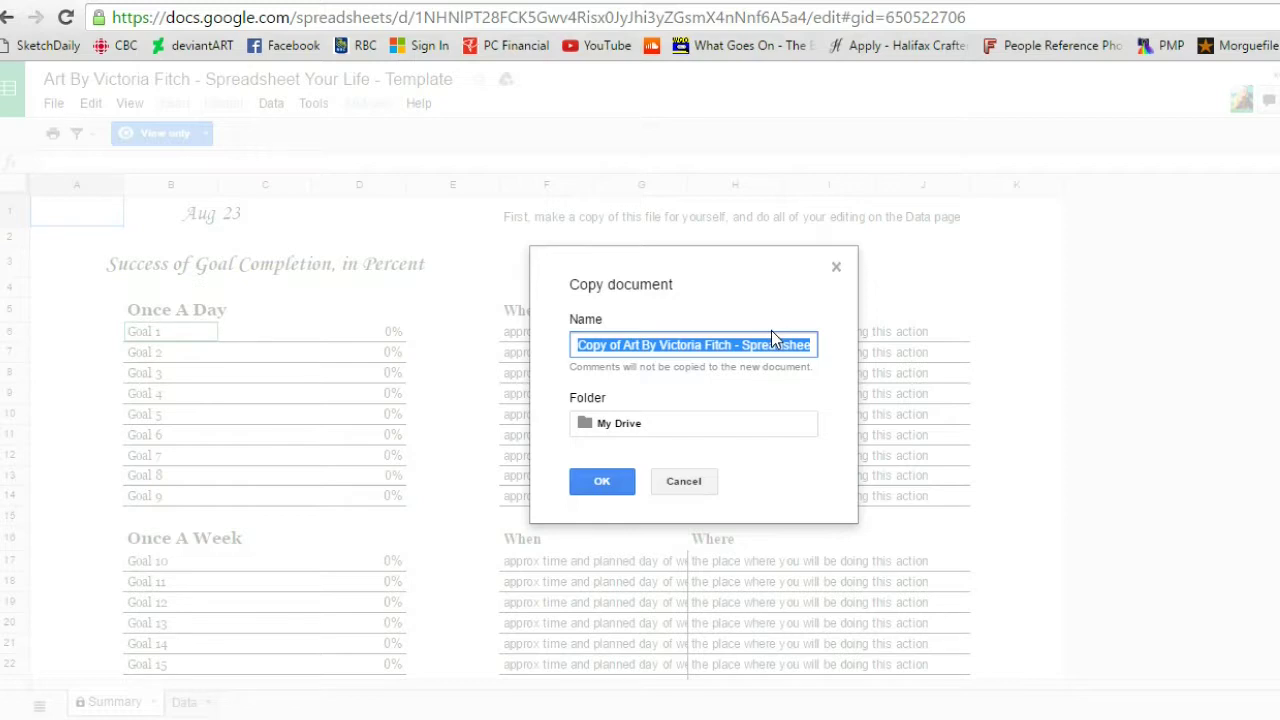
text(Spread)
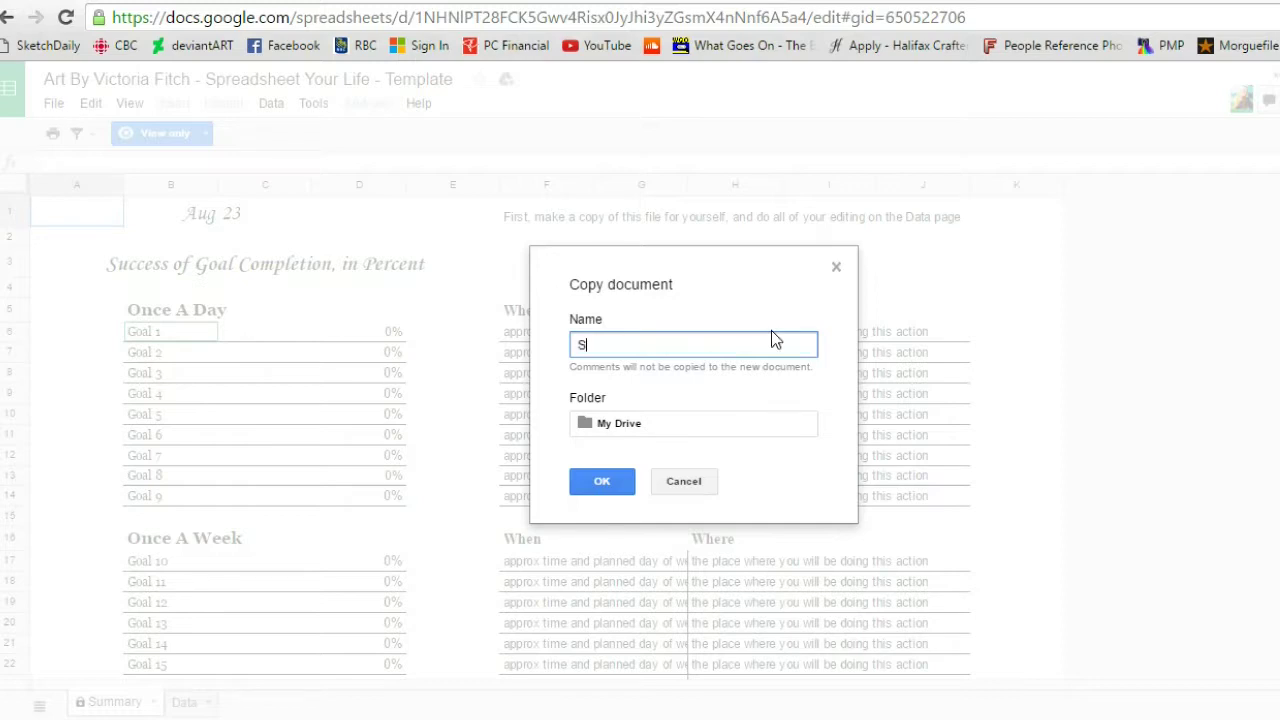
key(BackSpace)
text(dsheet your Life)
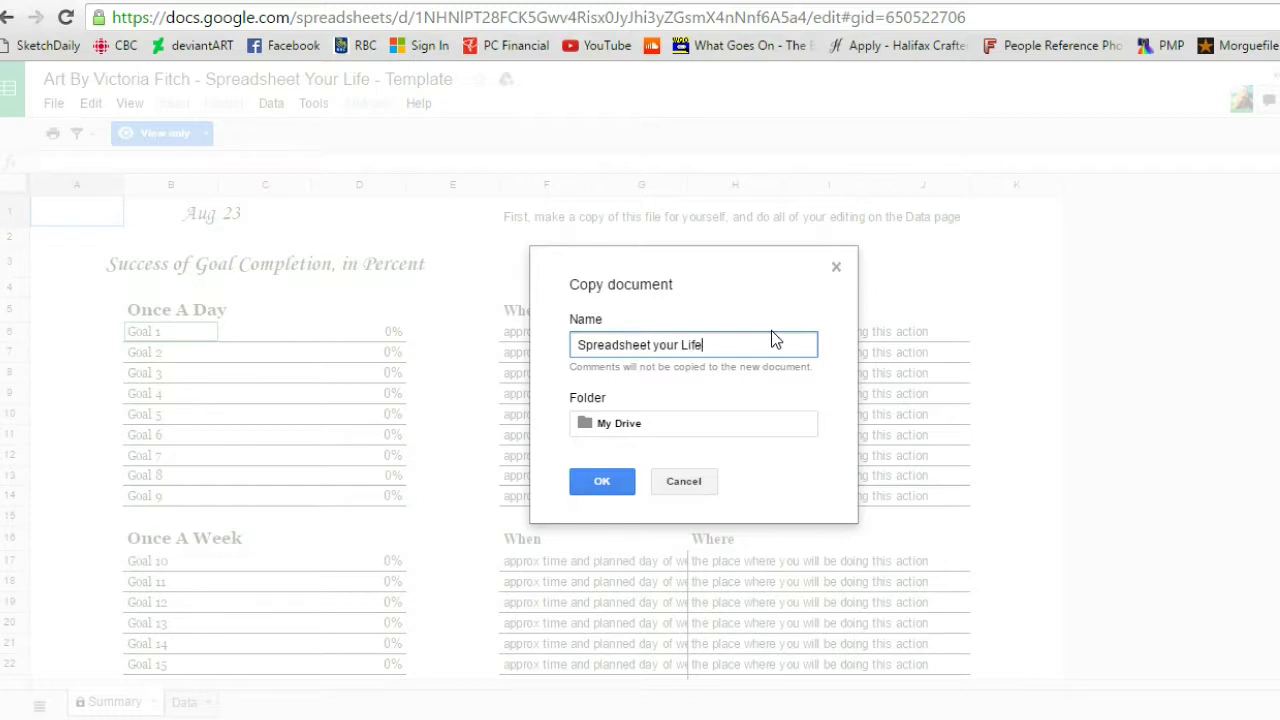
click(599, 486)
click(599, 486)
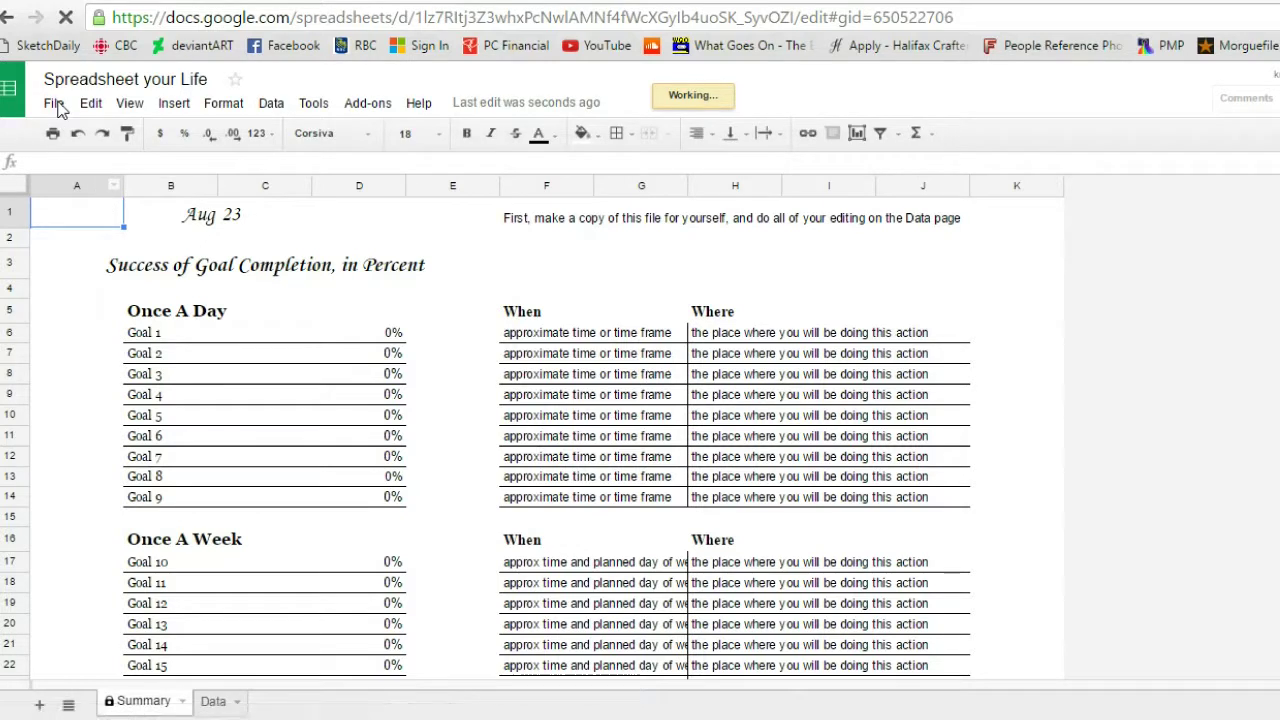
click(54, 103)
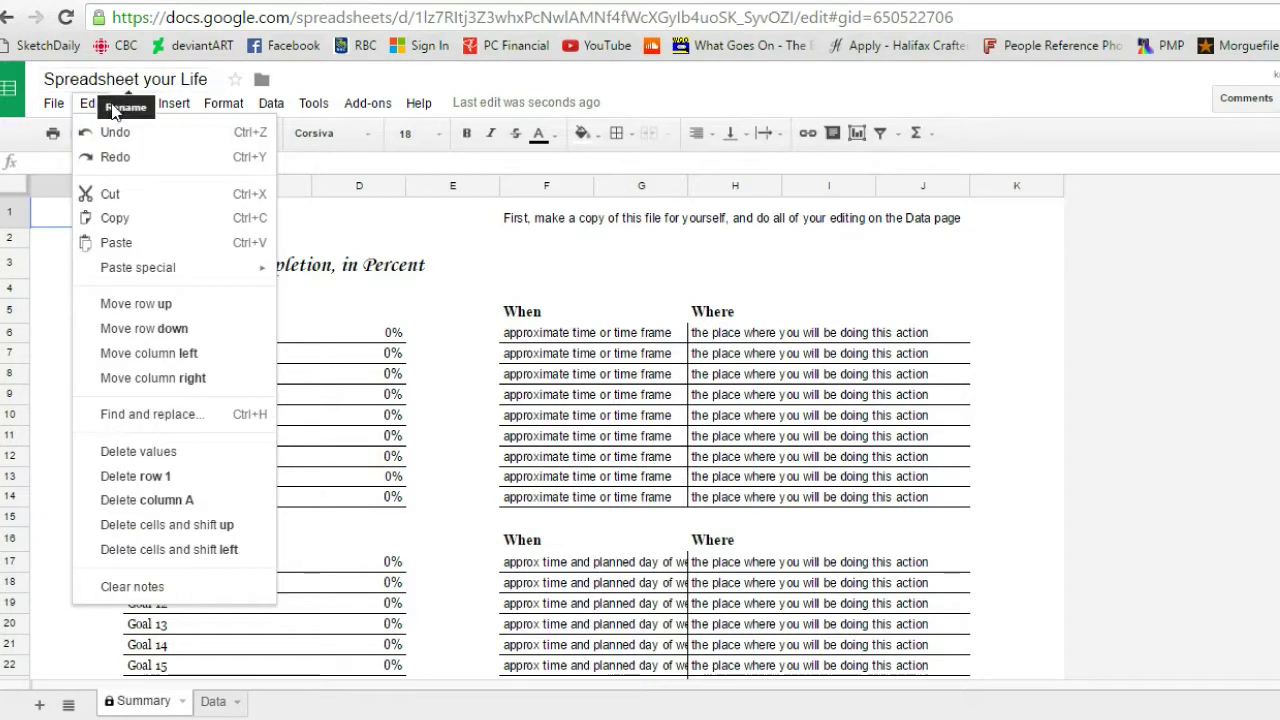
mouse_move(302, 108)
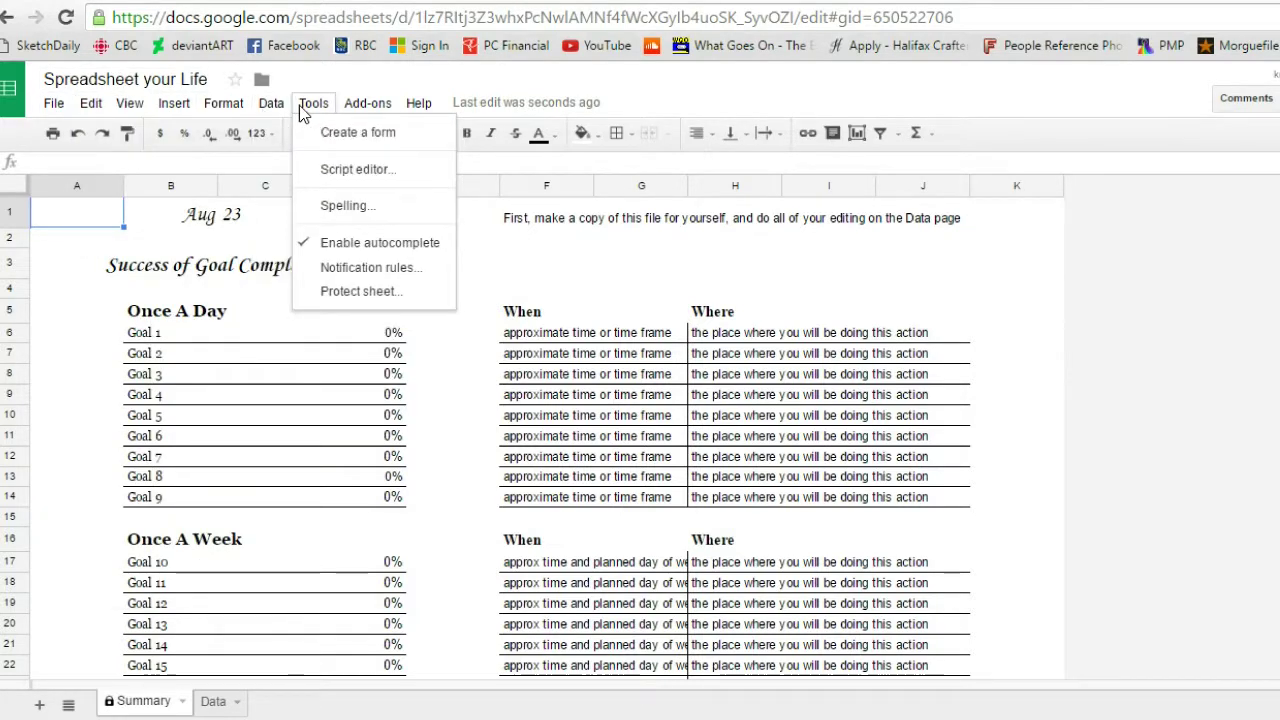
click(302, 108)
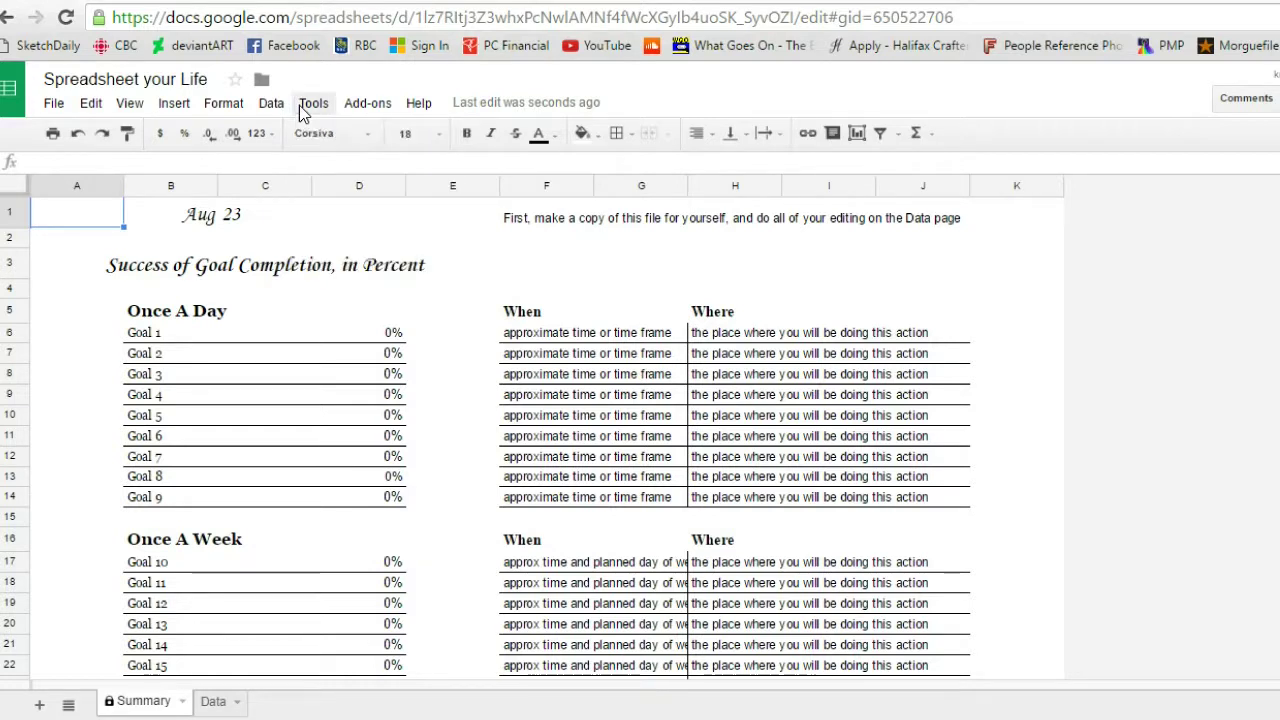
Step: Replace the Goal 1 heading on the Data sheet with "Sketch from Life" and check it on the Summary sheet
click(218, 704)
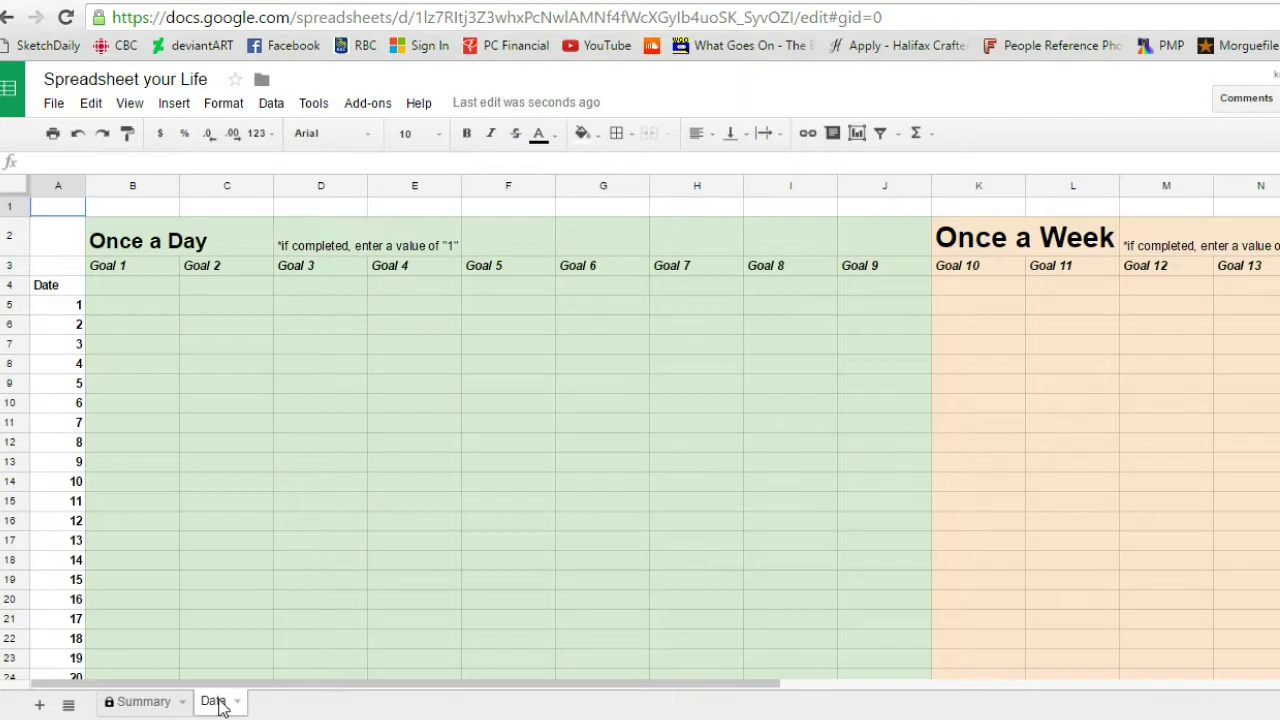
click(122, 272)
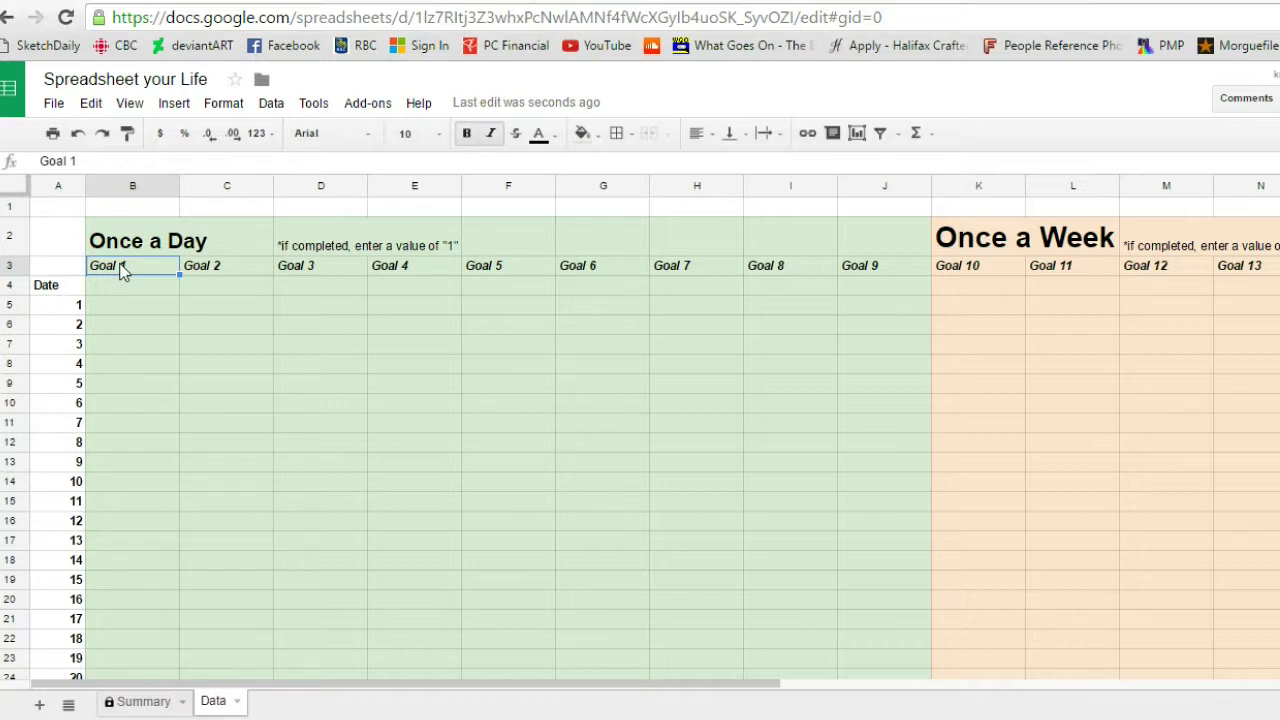
text(Sketch from Life)
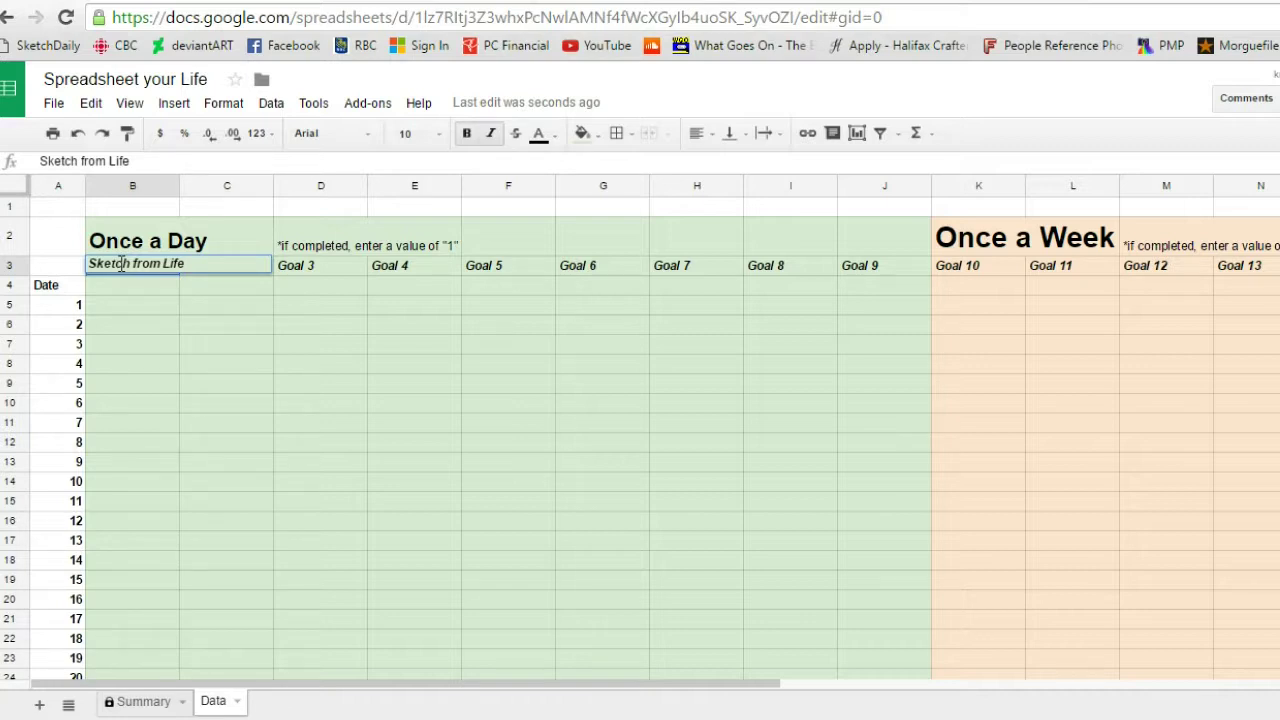
key(Return)
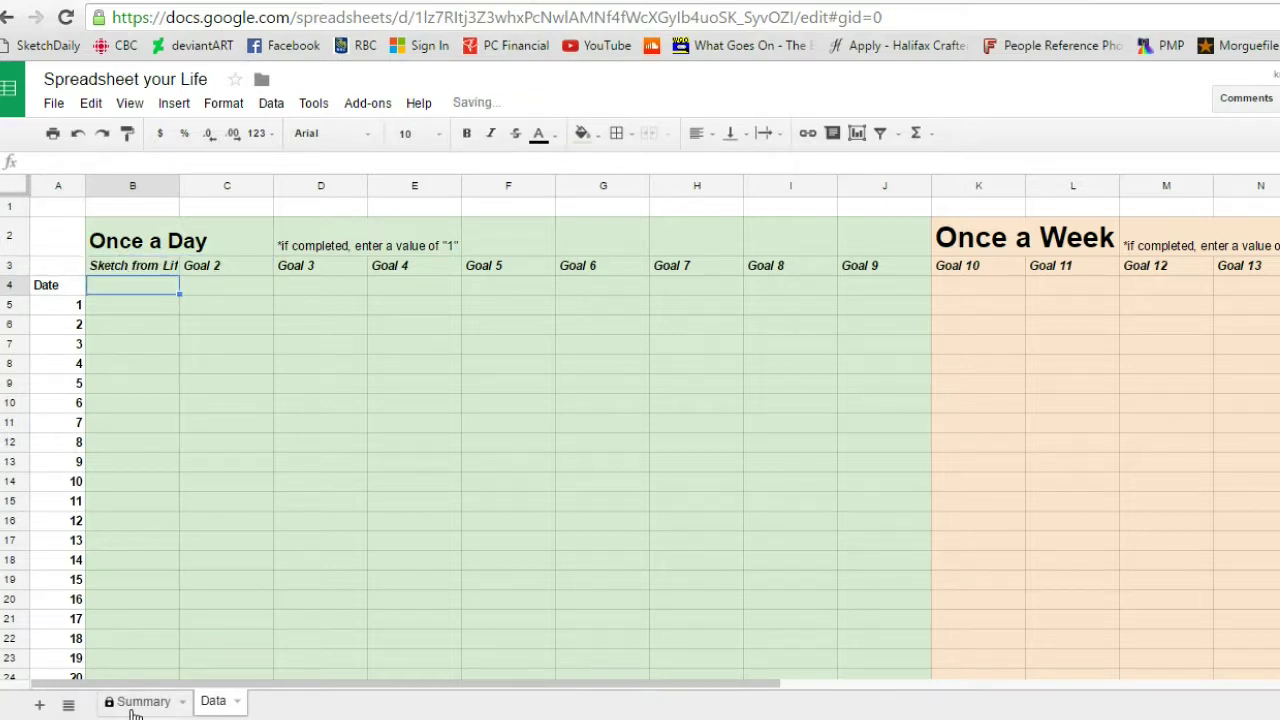
click(138, 701)
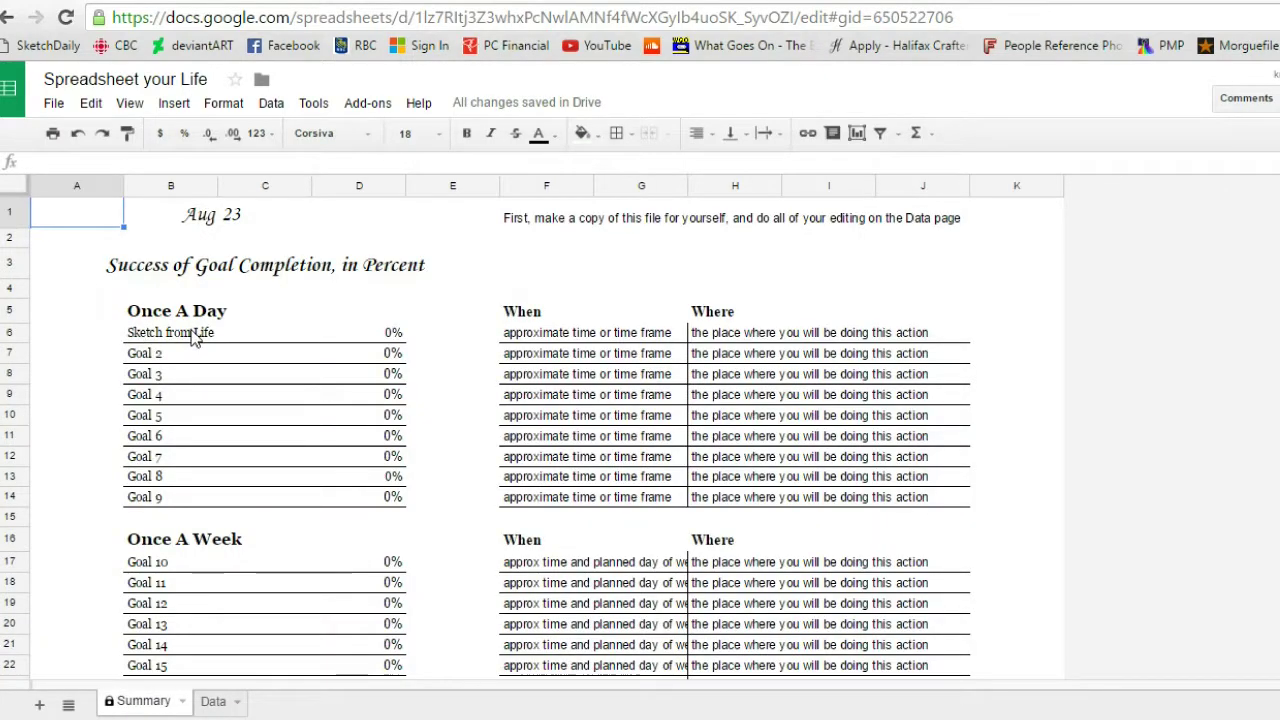
Step: Enter 1 for date 17 under the Sketch from Life goal on the Data sheet and check its Summary percentage
click(215, 700)
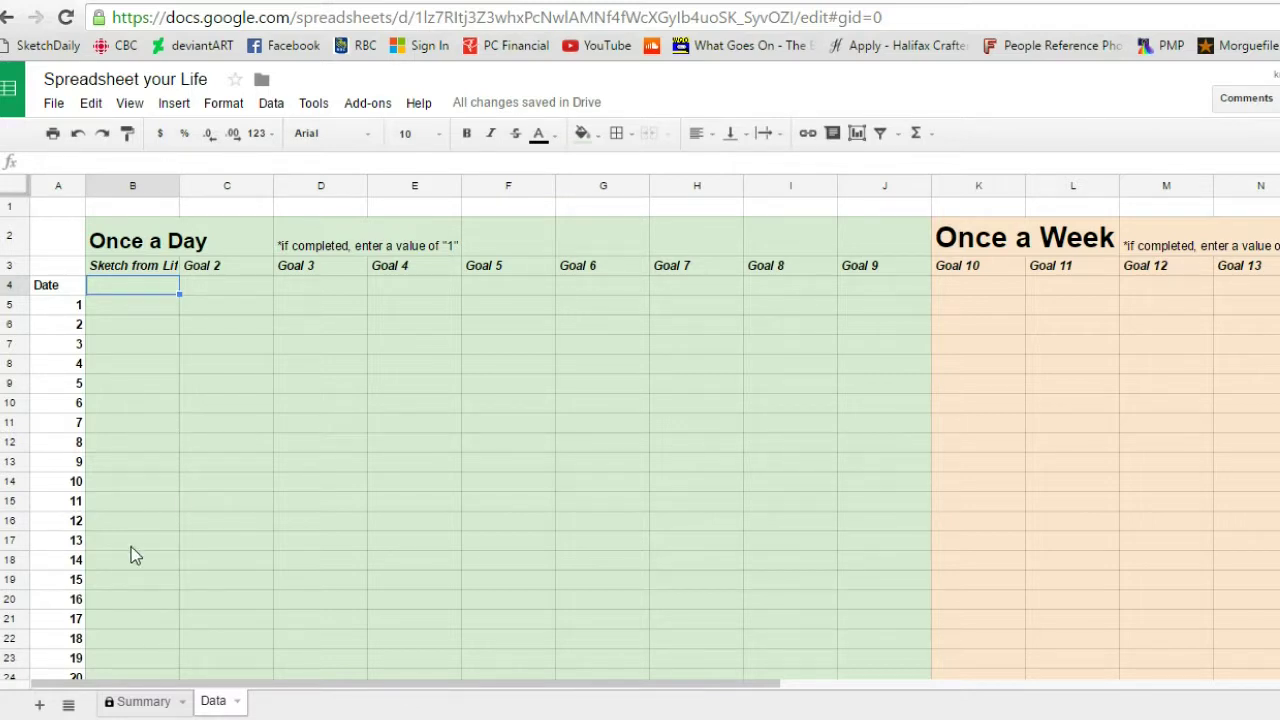
click(136, 626)
text(1)
key(Return)
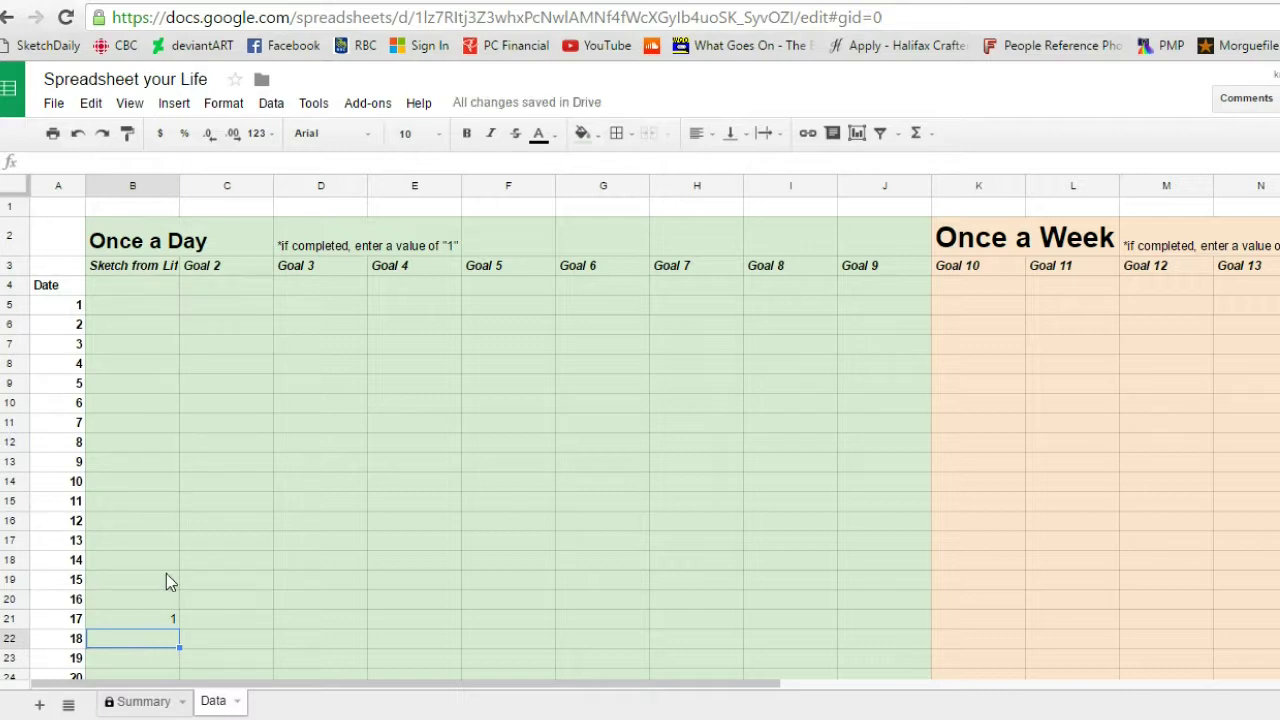
click(130, 701)
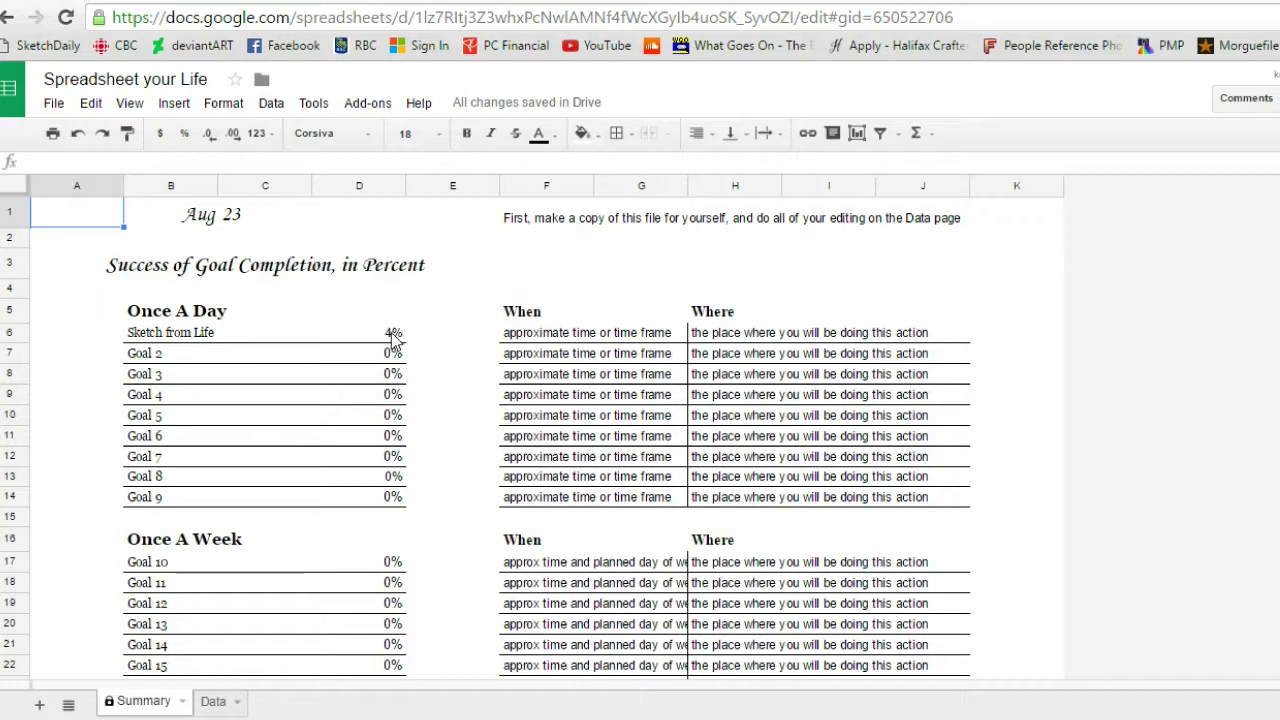
Step: Examine the goal totals row below date 31 on the Data sheet and compare it with the Summary sheet
click(214, 701)
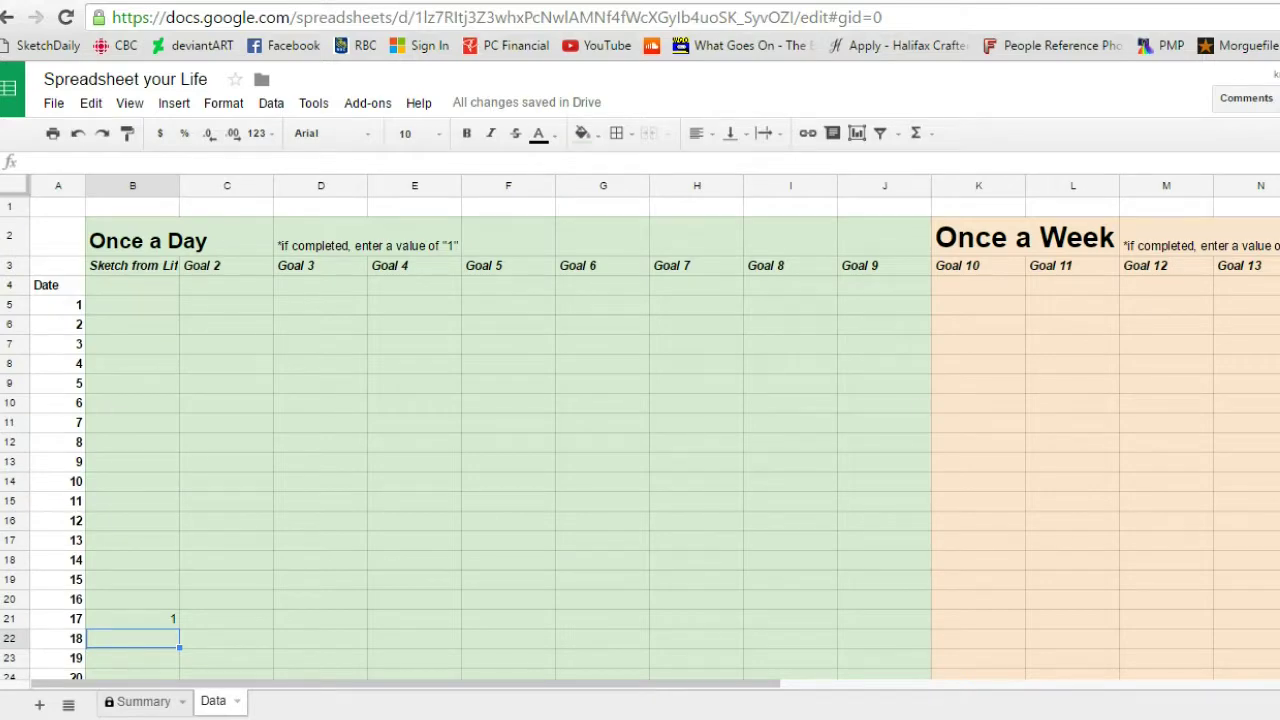
scroll(640, 430, down, 6)
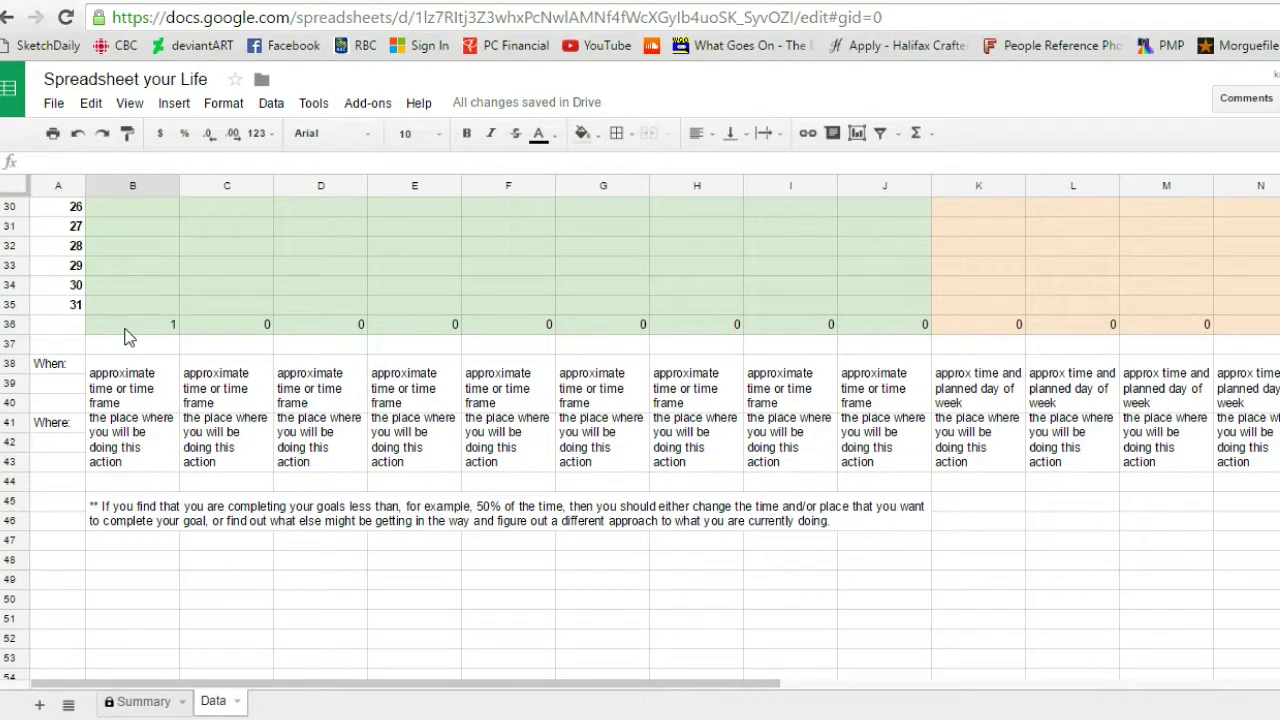
click(150, 706)
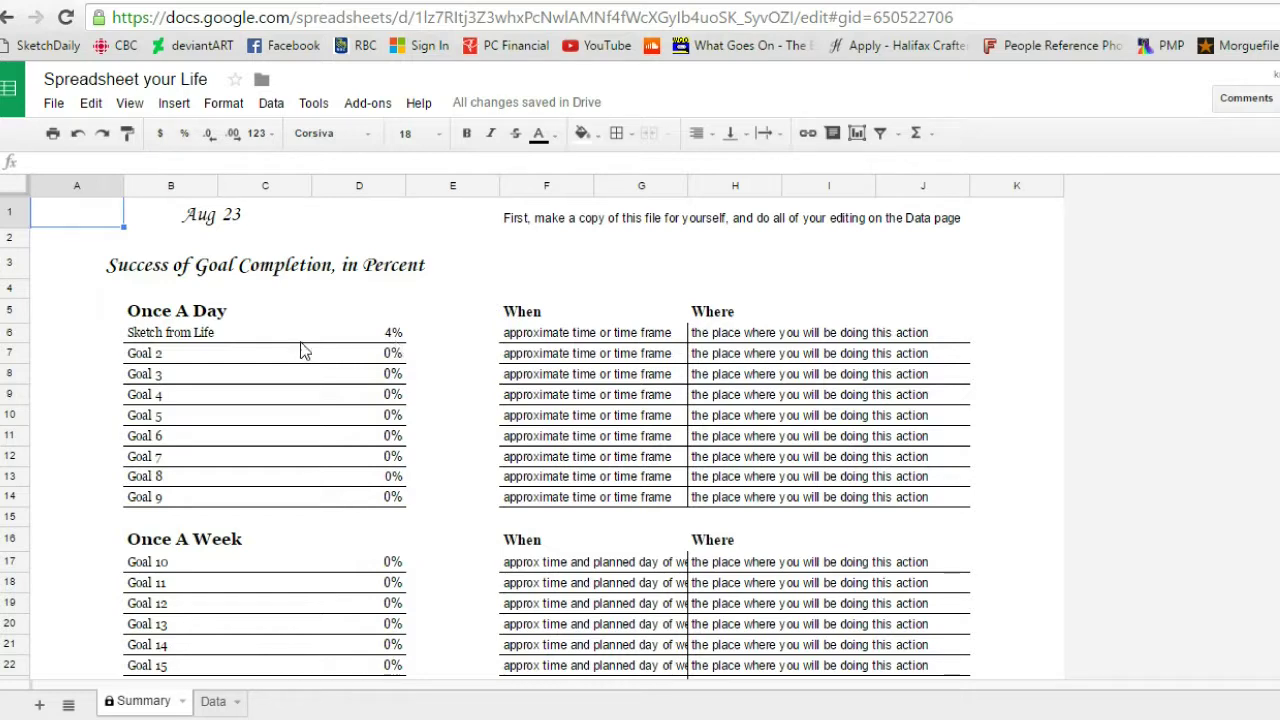
Step: Set the When entry of the Sketch from Life goal on the Data sheet to "On my break from work"
click(214, 702)
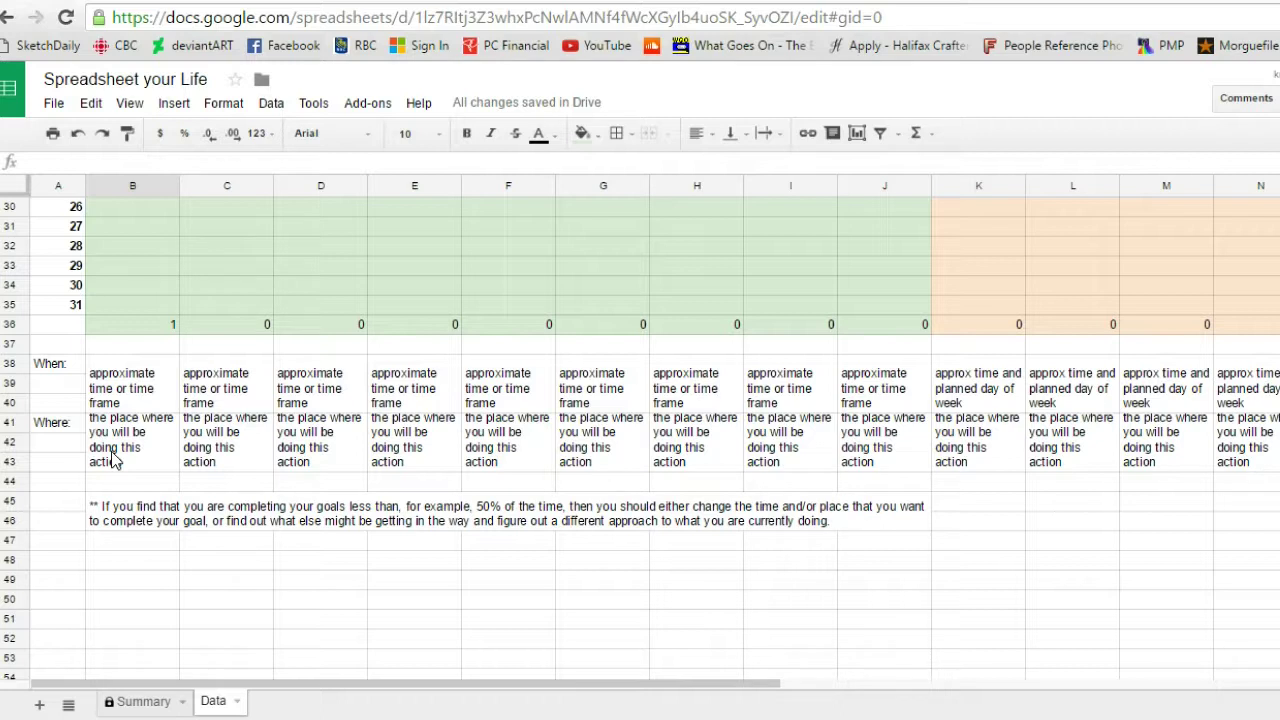
click(130, 379)
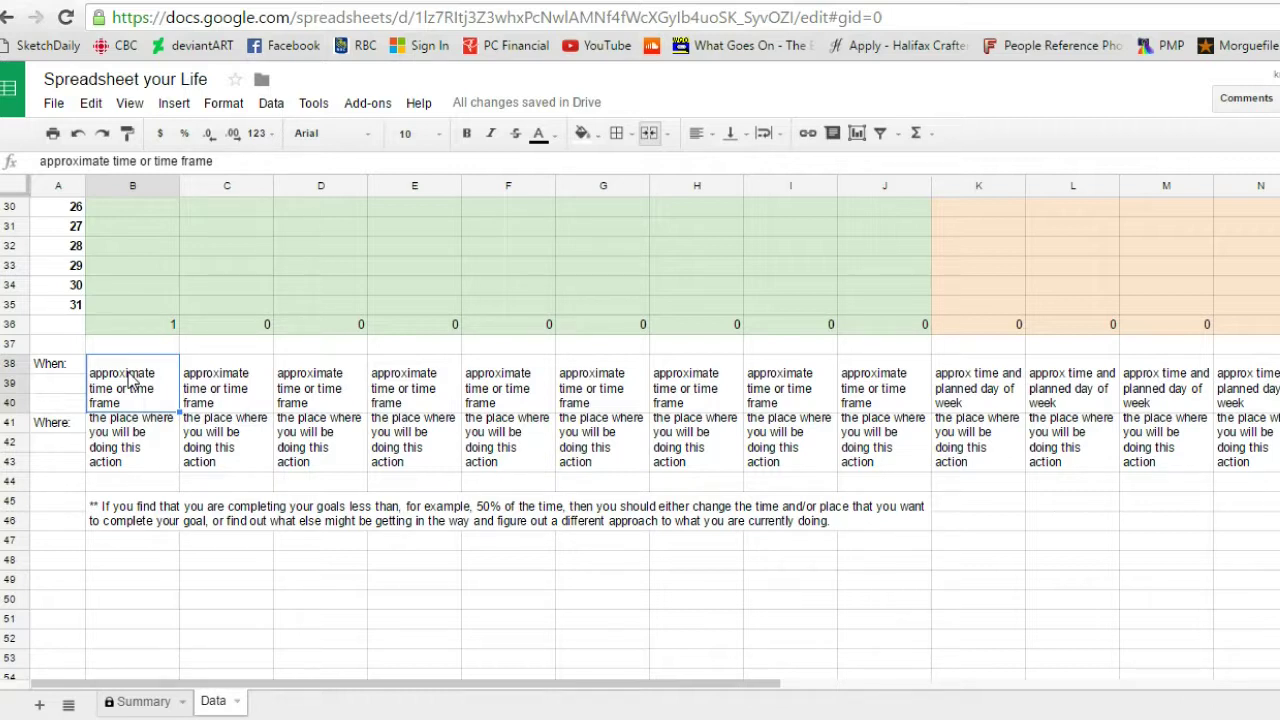
text(While)
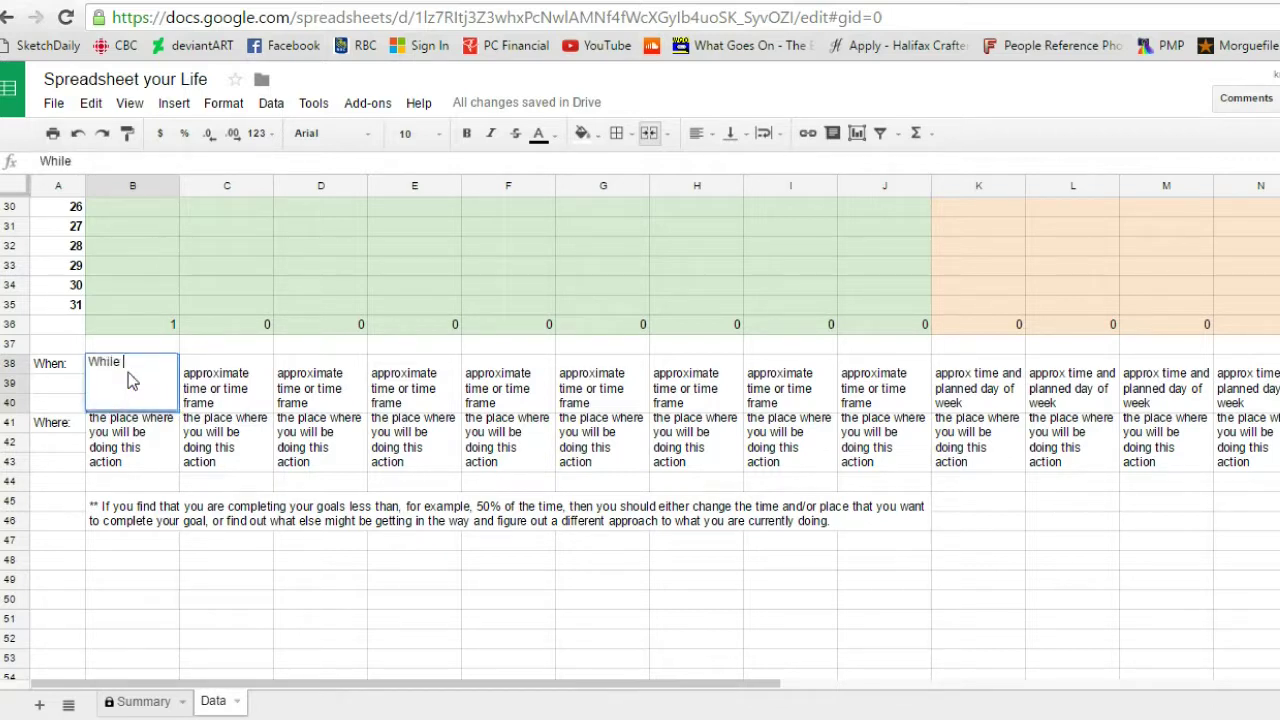
key(BackSpace)
key(BackSpace)
key(BackSpace)
key(BackSpace)
key(BackSpace)
key(BackSpace)
text(On my break from work)
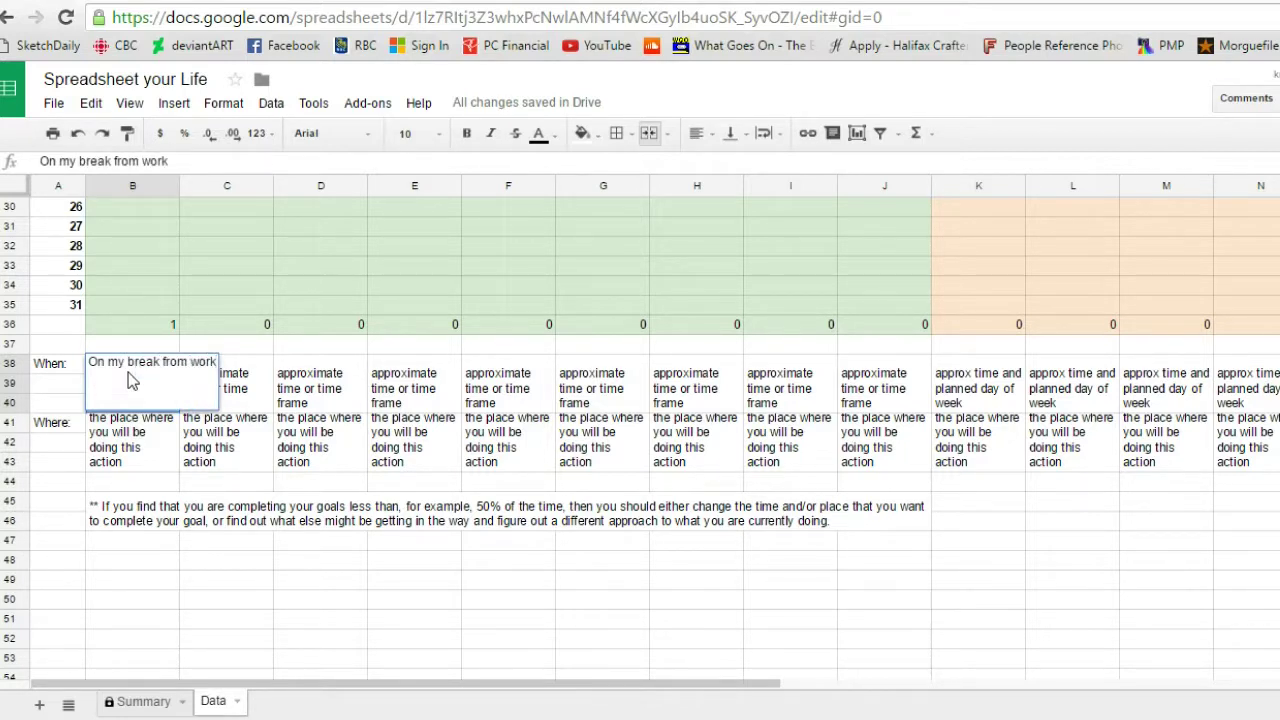
key(Return)
Step: Set the first goal's Where entry to "in the park on my way home" and check it on the Summary sheet
click(128, 447)
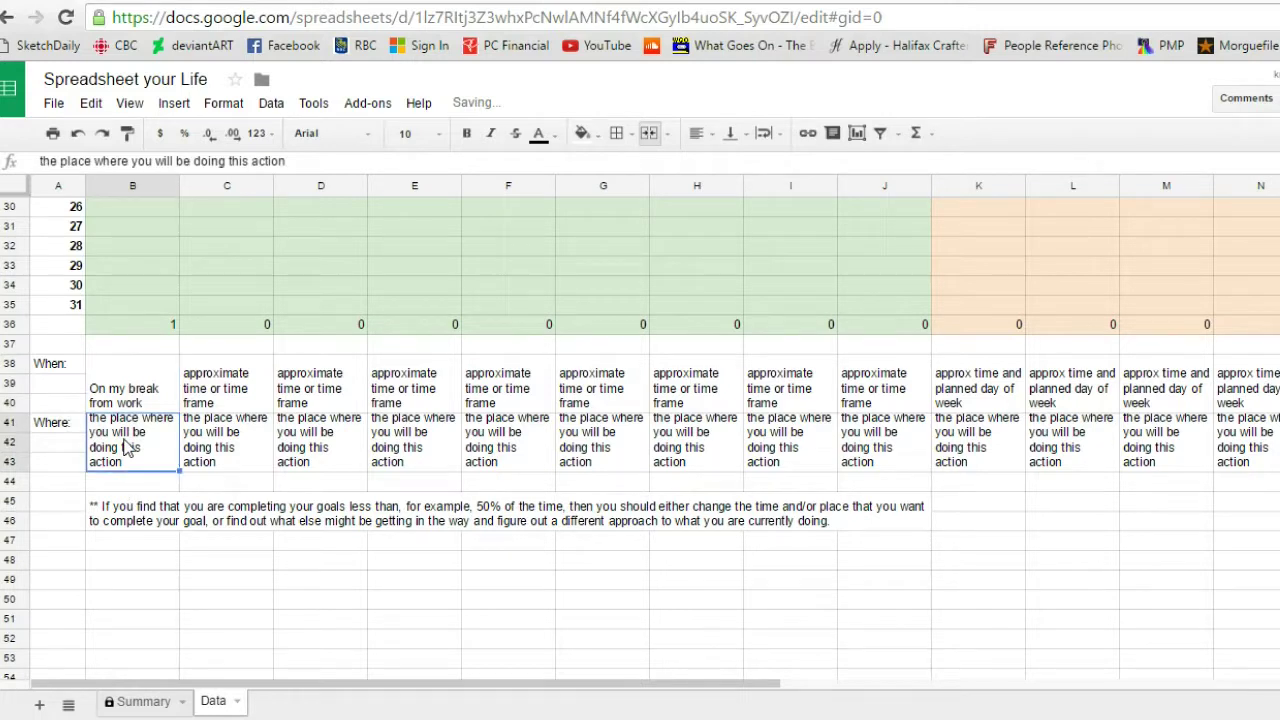
text(in )
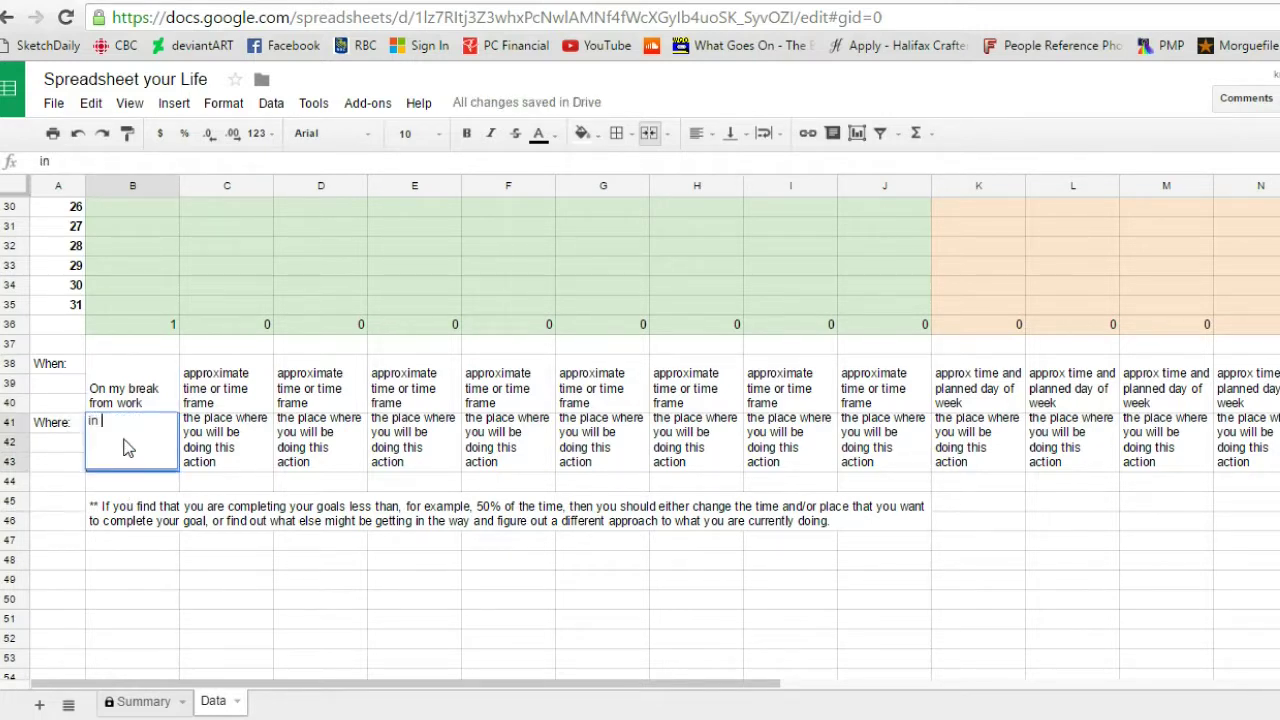
text(the park o)
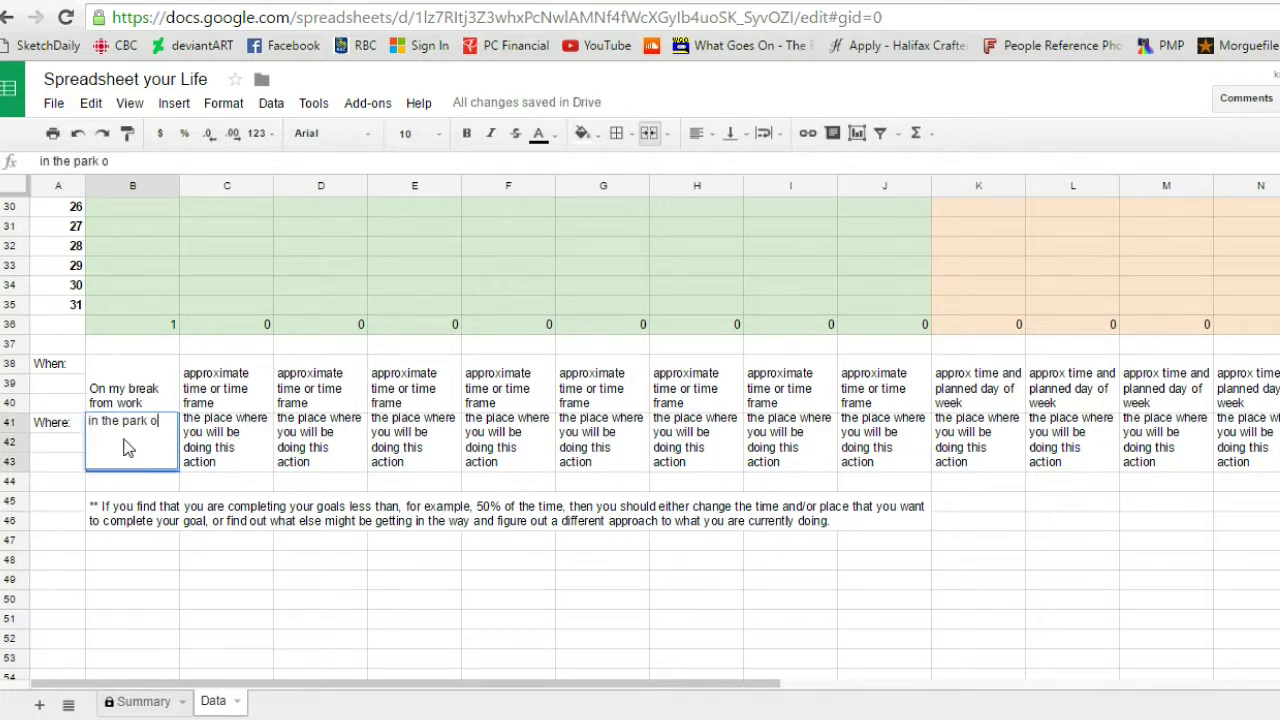
text(n my way home)
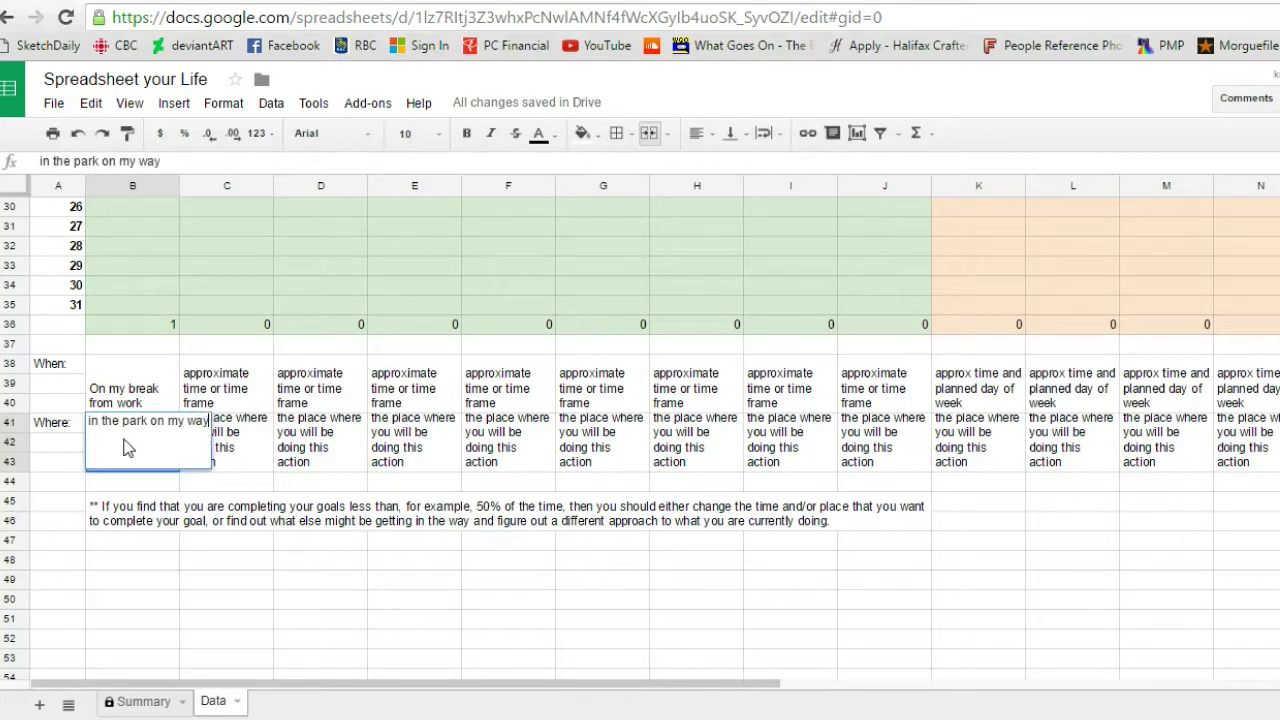
key(Return)
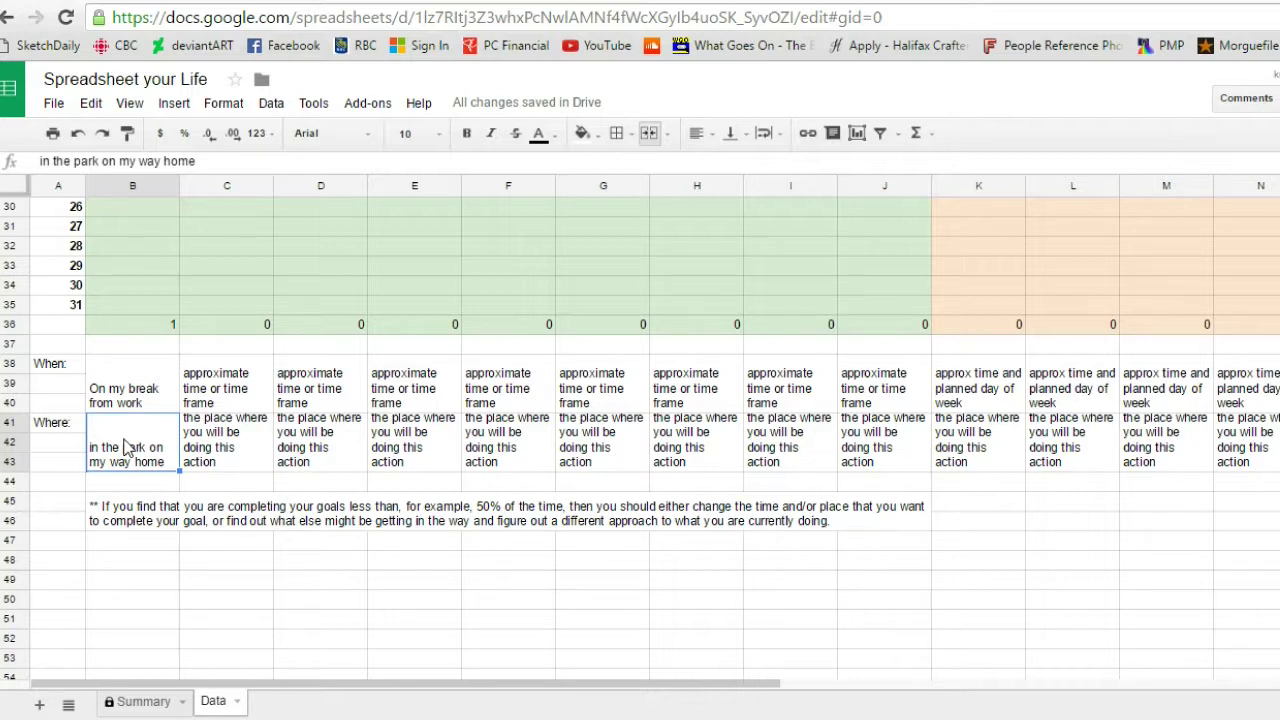
click(128, 704)
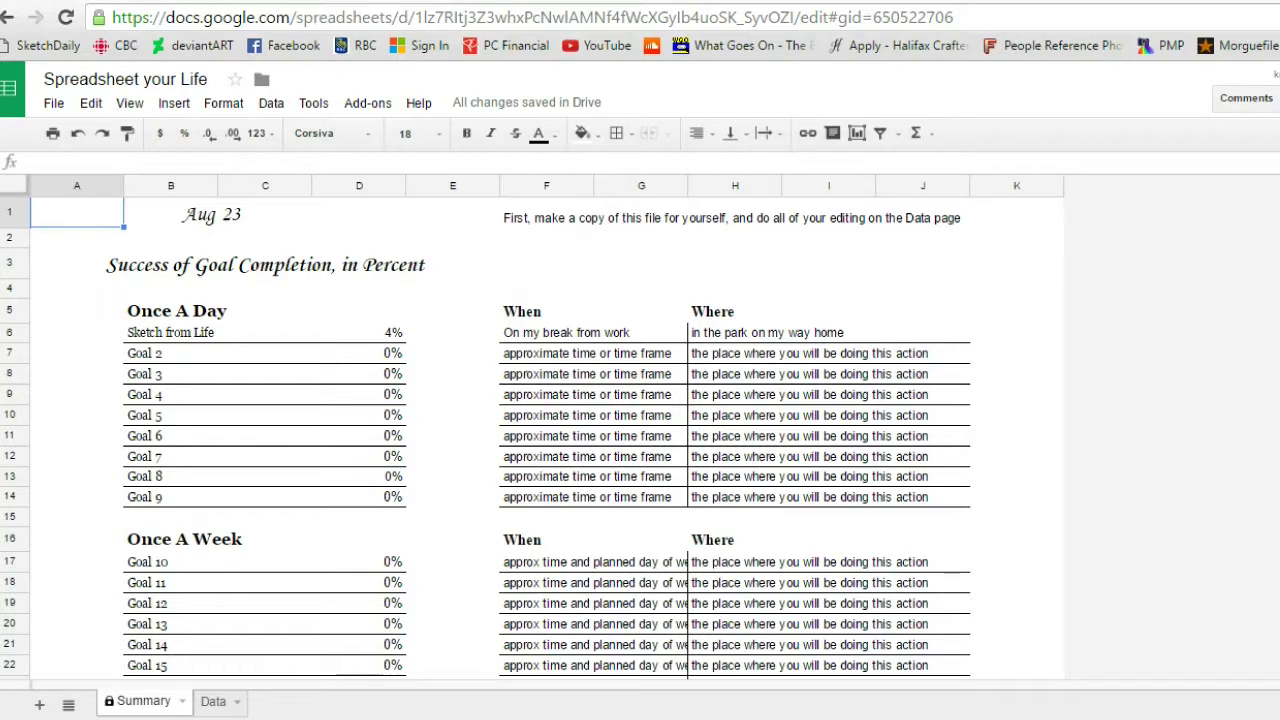
Step: Enter 1 for dates 5, 6 and 7 in the Sketch from Life column of the Data sheet
click(213, 700)
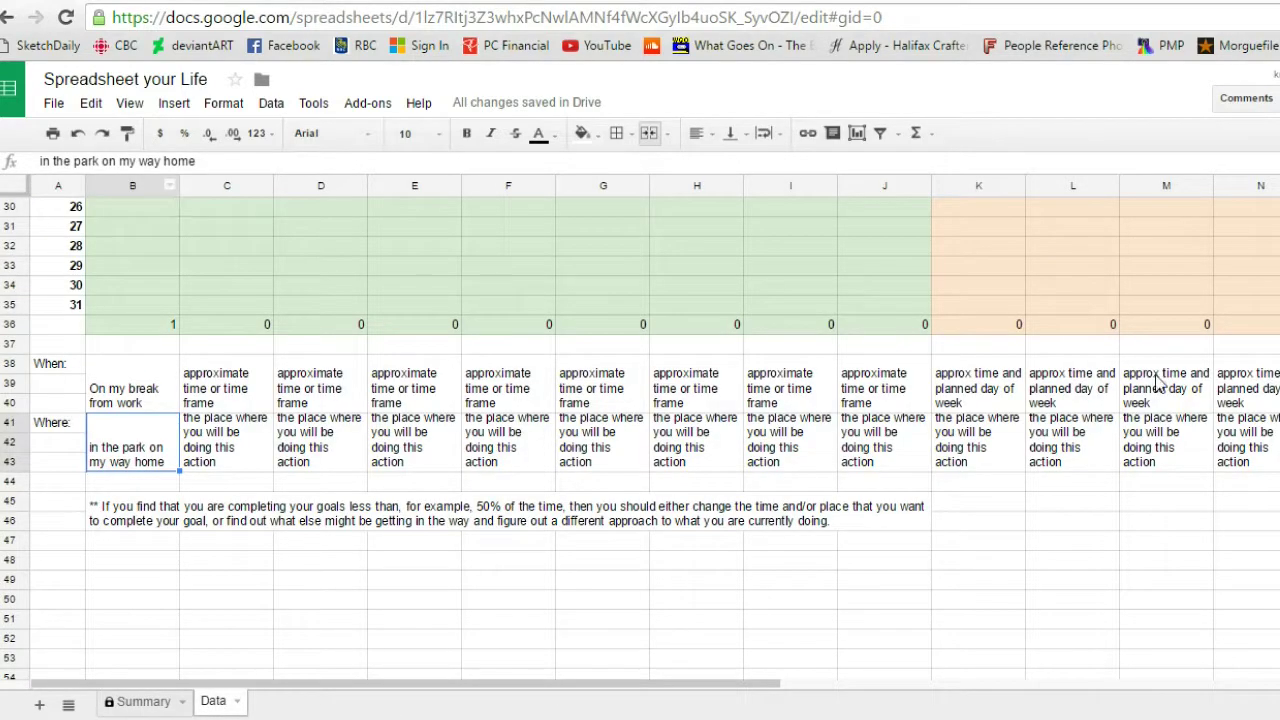
scroll(640, 430, up, 10)
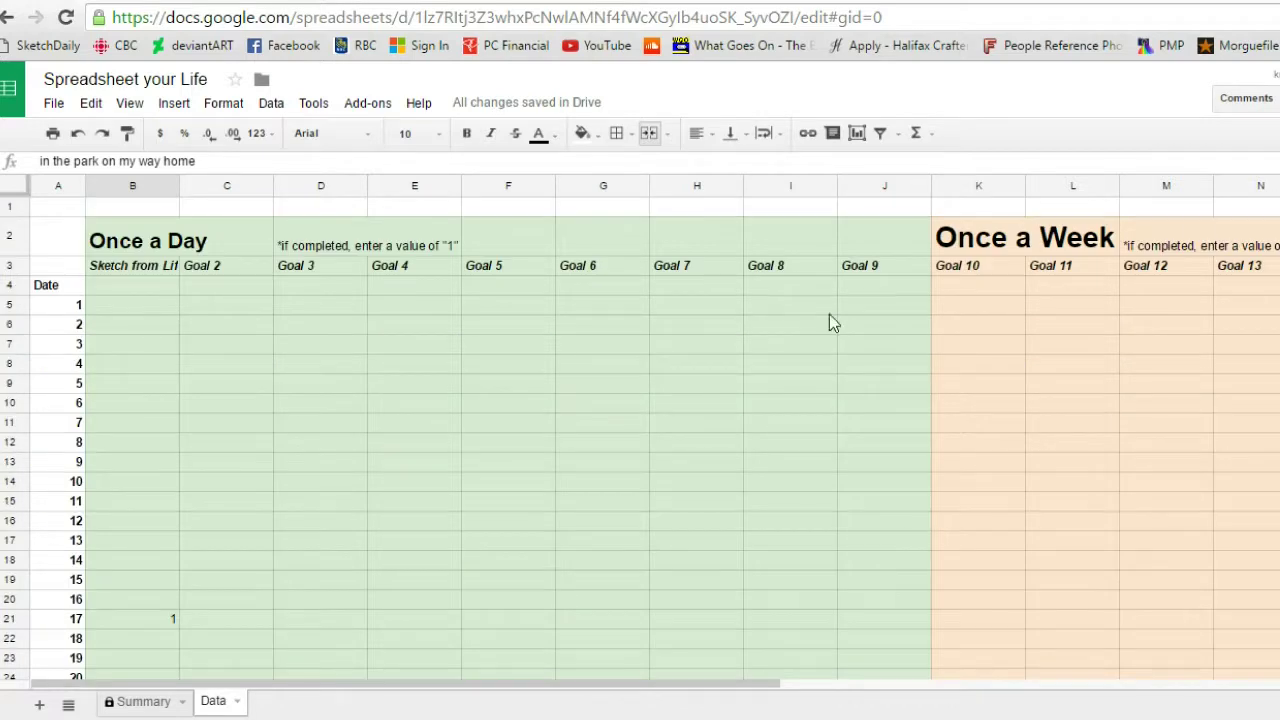
drag(111, 372, 137, 329)
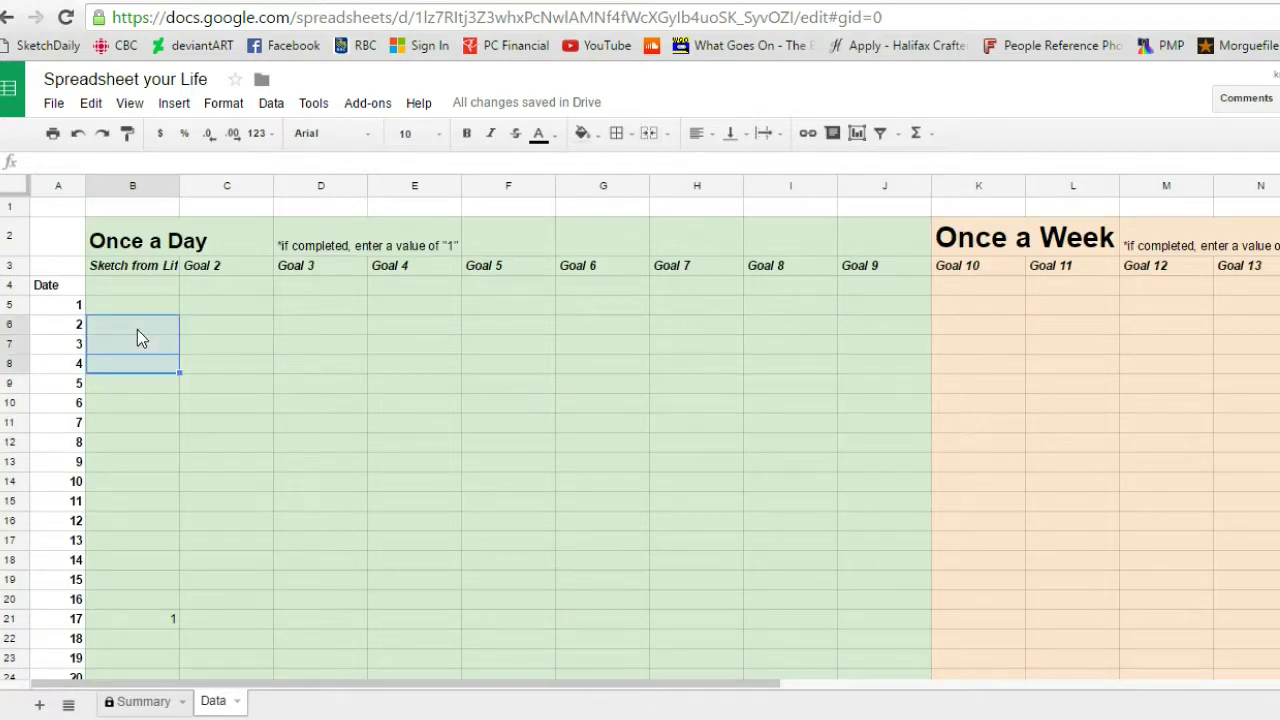
key(Down)
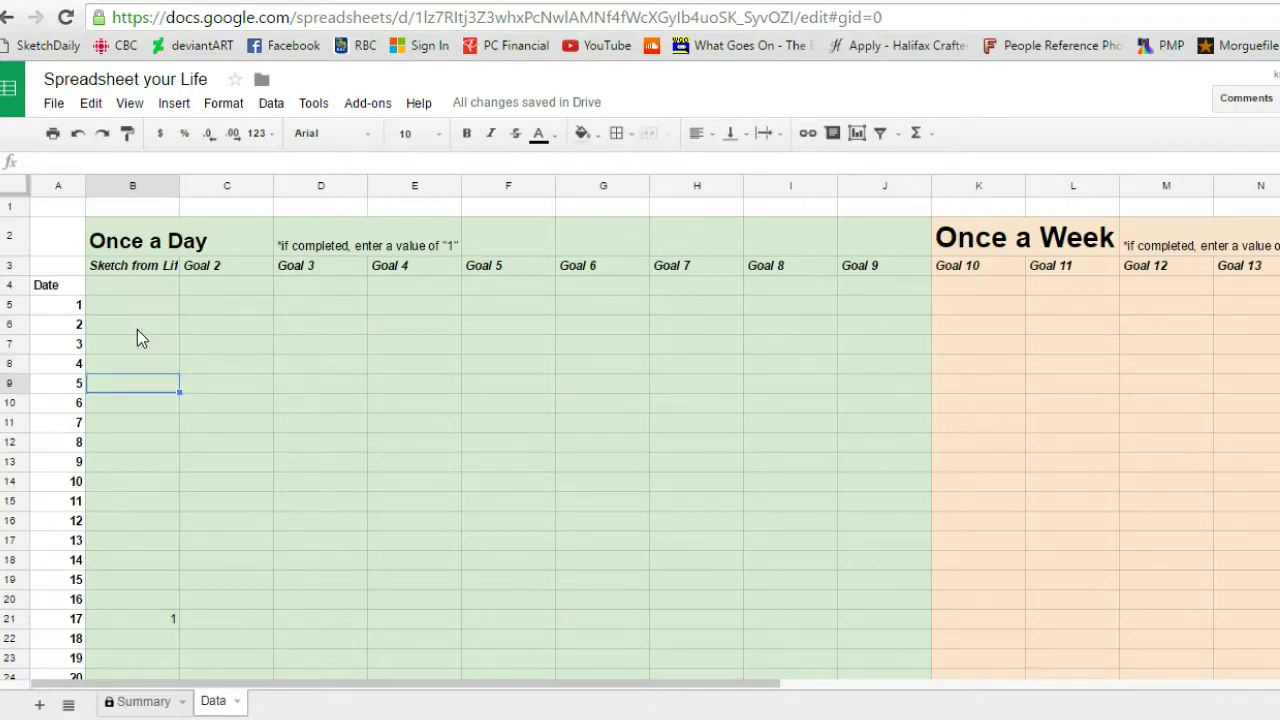
text(1)
key(Return)
text(1)
key(Return)
text(1)
key(Return)
Step: Enter 1 for dates 12 through 15 in the Sketch from Life column and move down to date 19
key(Down)
key(Down)
key(Down)
key(Down)
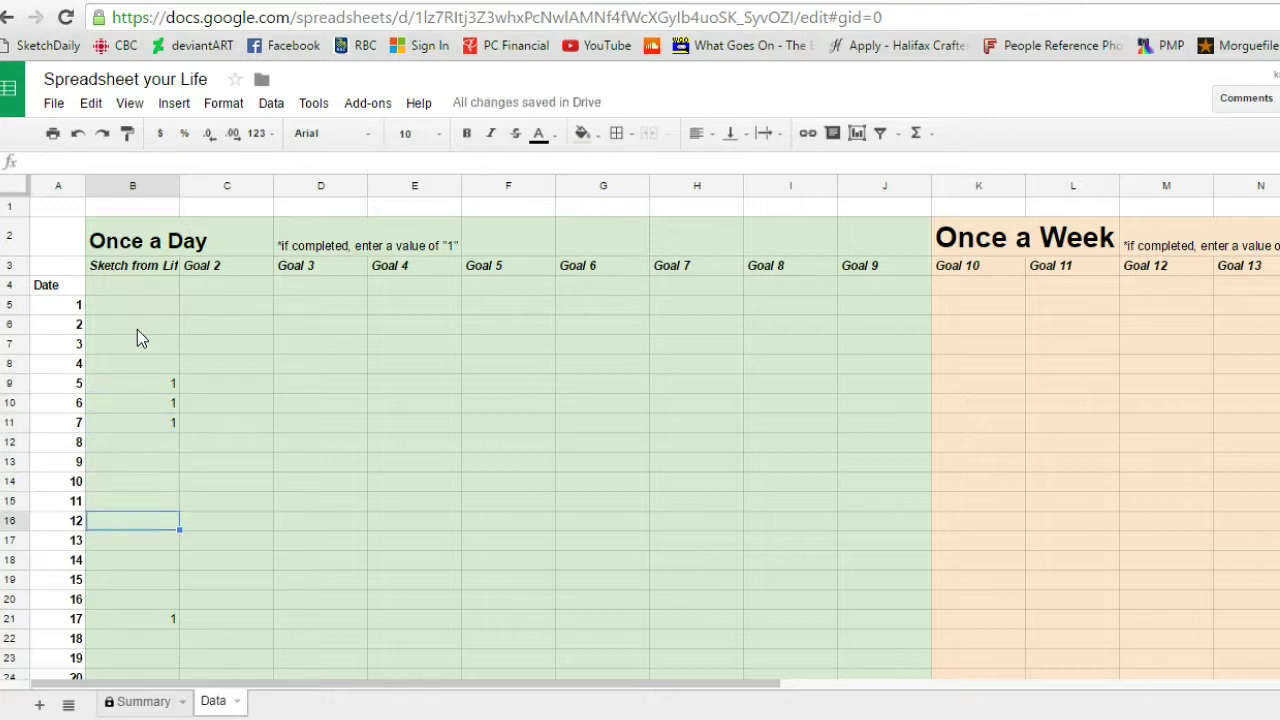
text(1)
key(Return)
text(1)
key(Return)
text(1)
key(Return)
text(1)
key(Return)
key(Down)
key(Down)
key(Down)
key(Down)
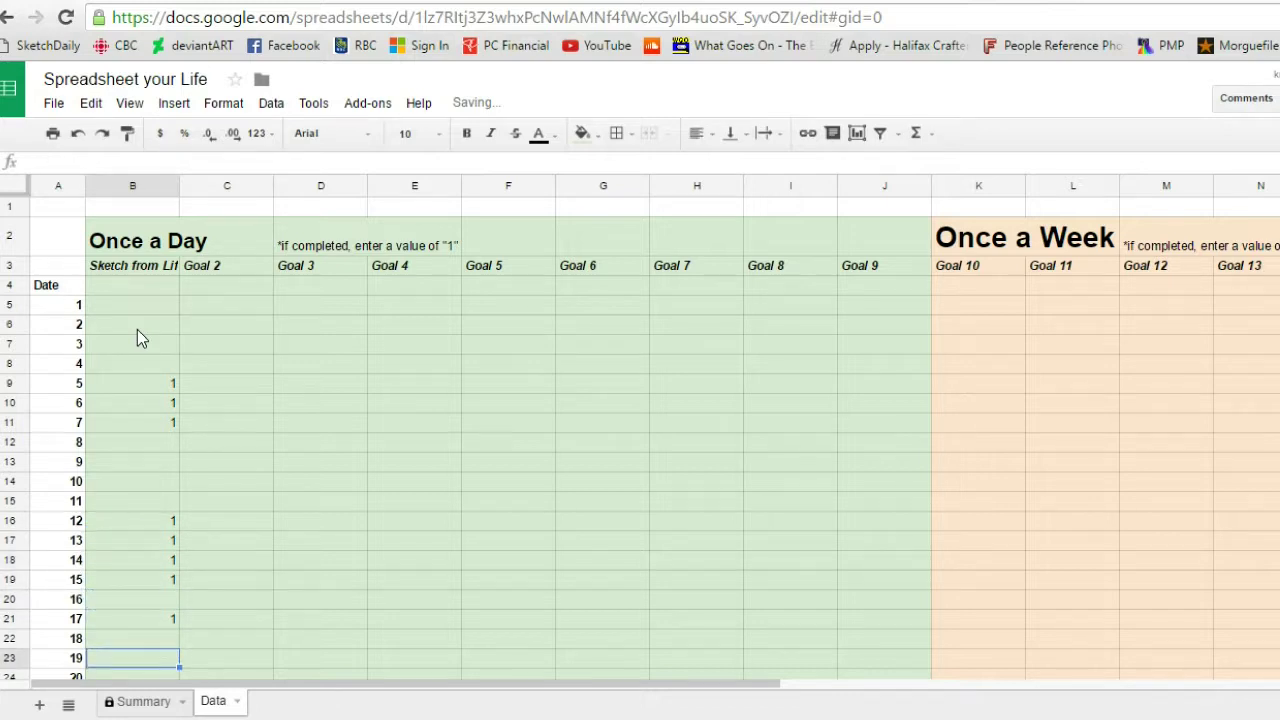
Step: Enter 1 for date 20 in the Sketch from Life column and check the goal's completion on the Summary sheet
text(1)
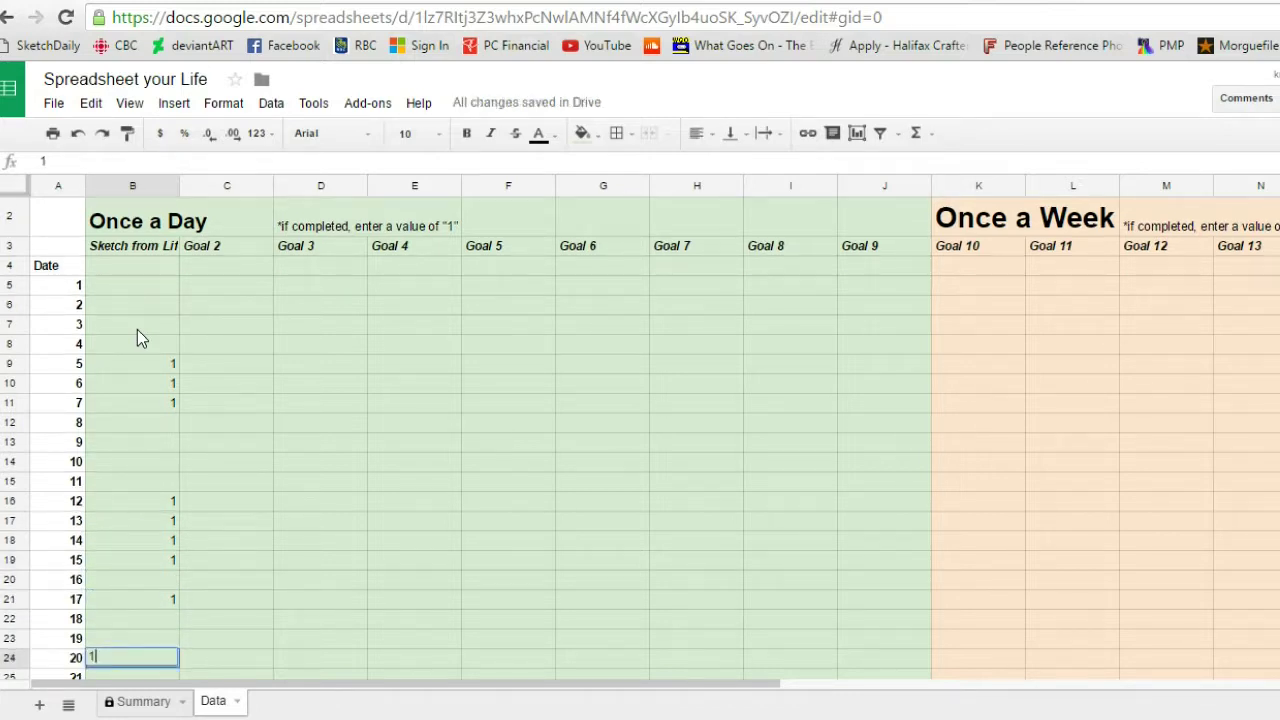
key(Return)
click(138, 705)
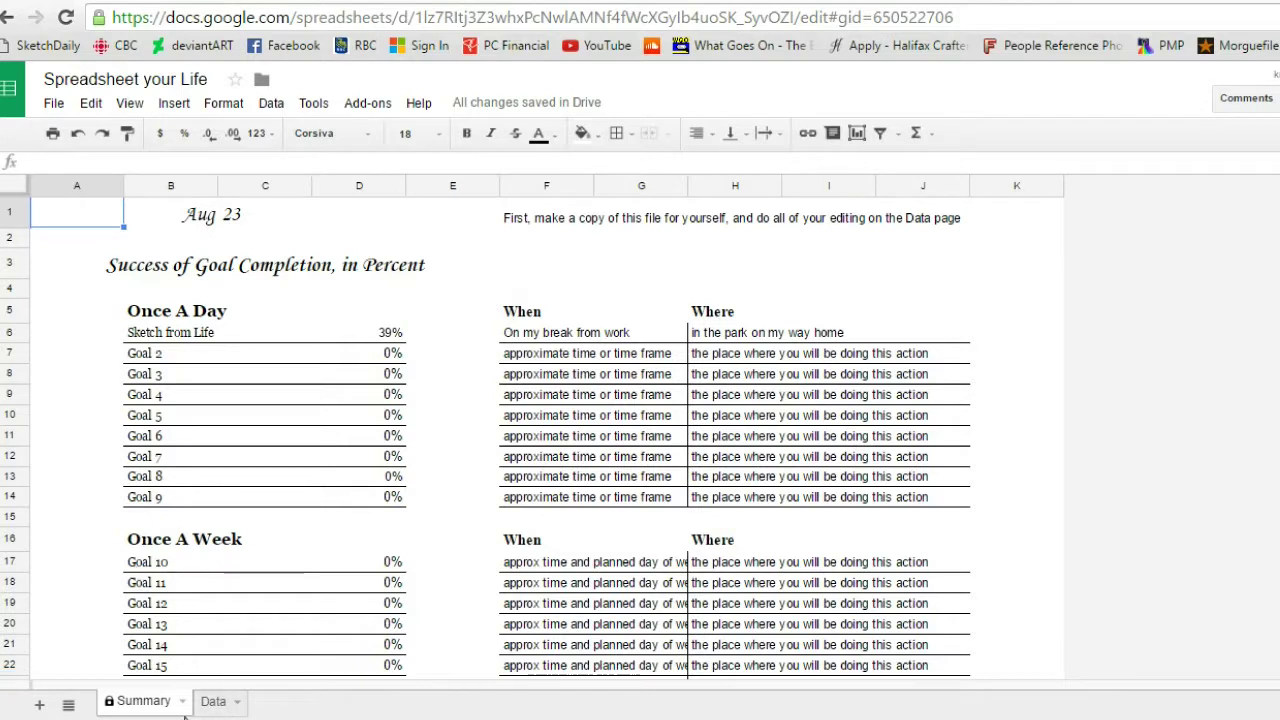
Step: Enter 7 for date 3 in the Goal 10 column of the Data sheet
click(211, 704)
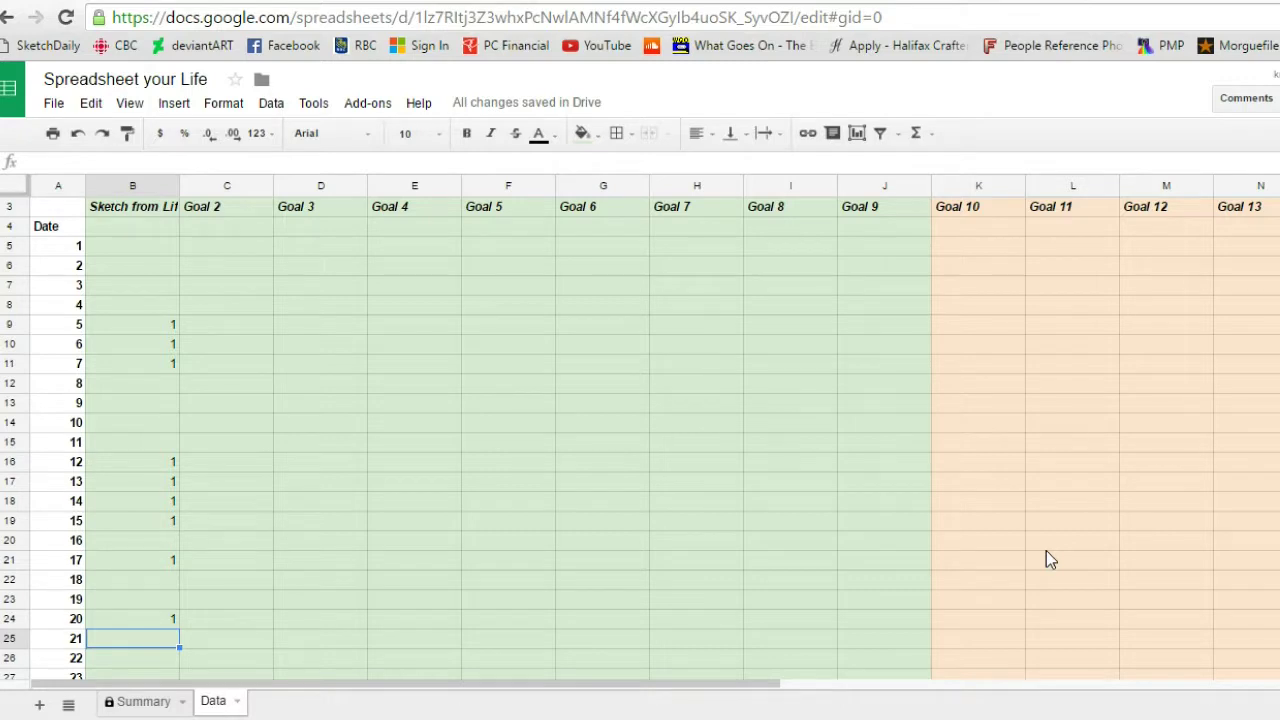
click(981, 288)
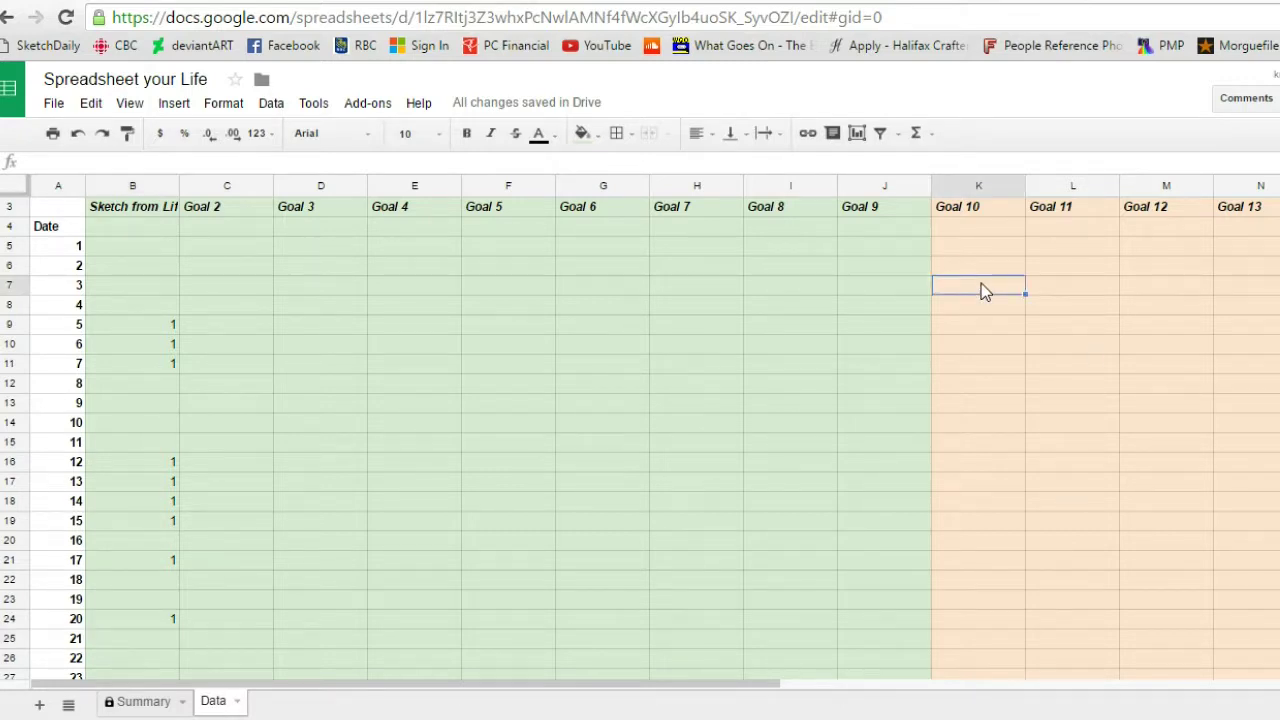
text(7)
key(Return)
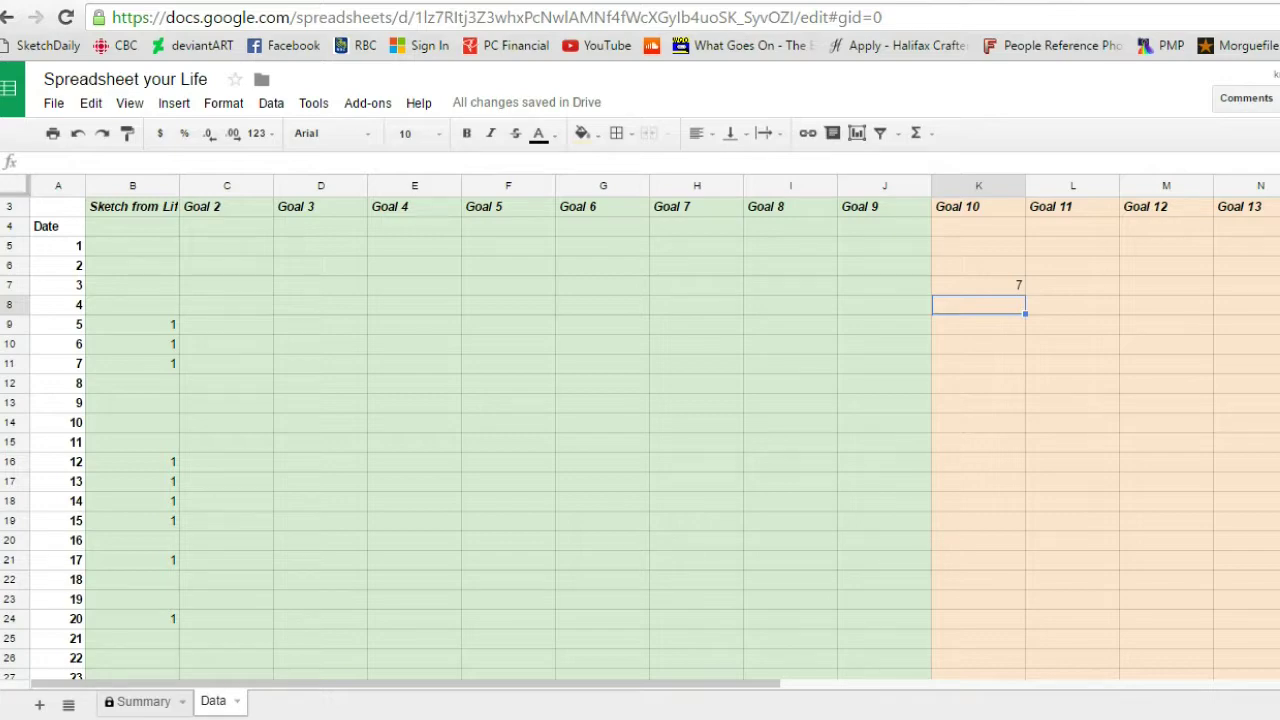
Step: Set the When entry of Goal 10 below the Data sheet's date rows to "Mondays, in the afternoon"
scroll(640, 430, down, 15)
scroll(640, 430, up, 10)
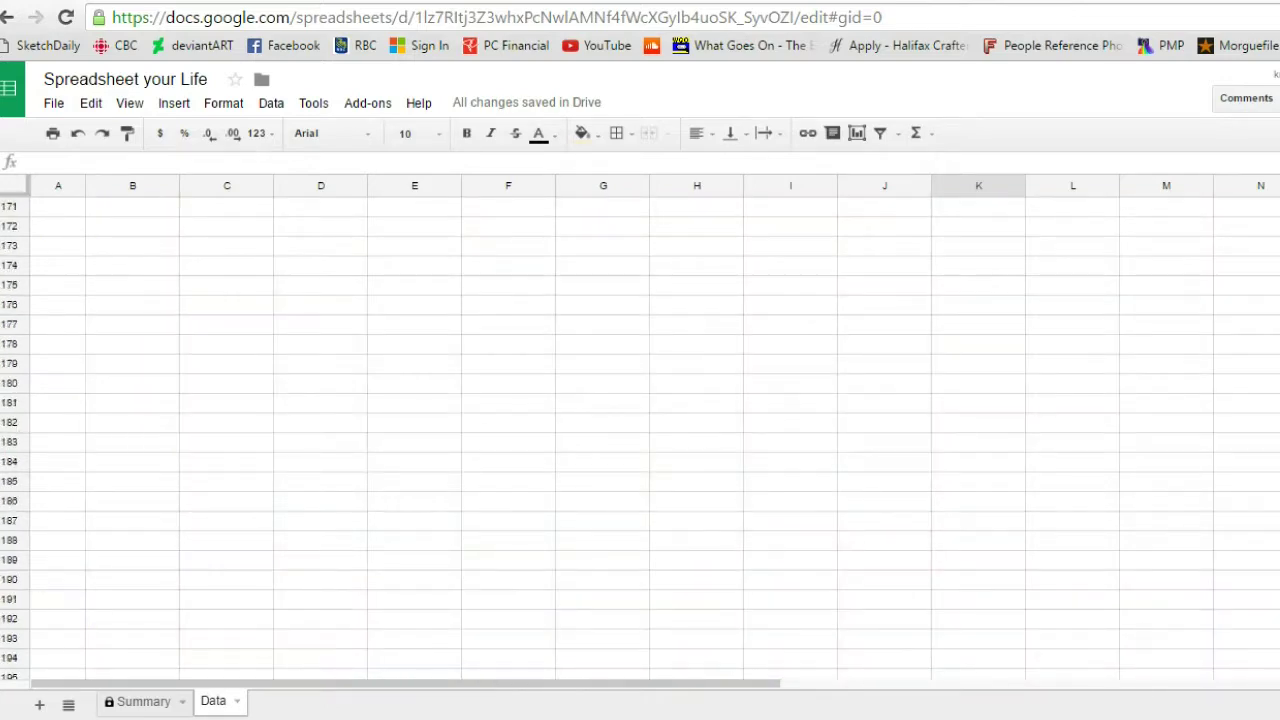
scroll(640, 430, up, 5)
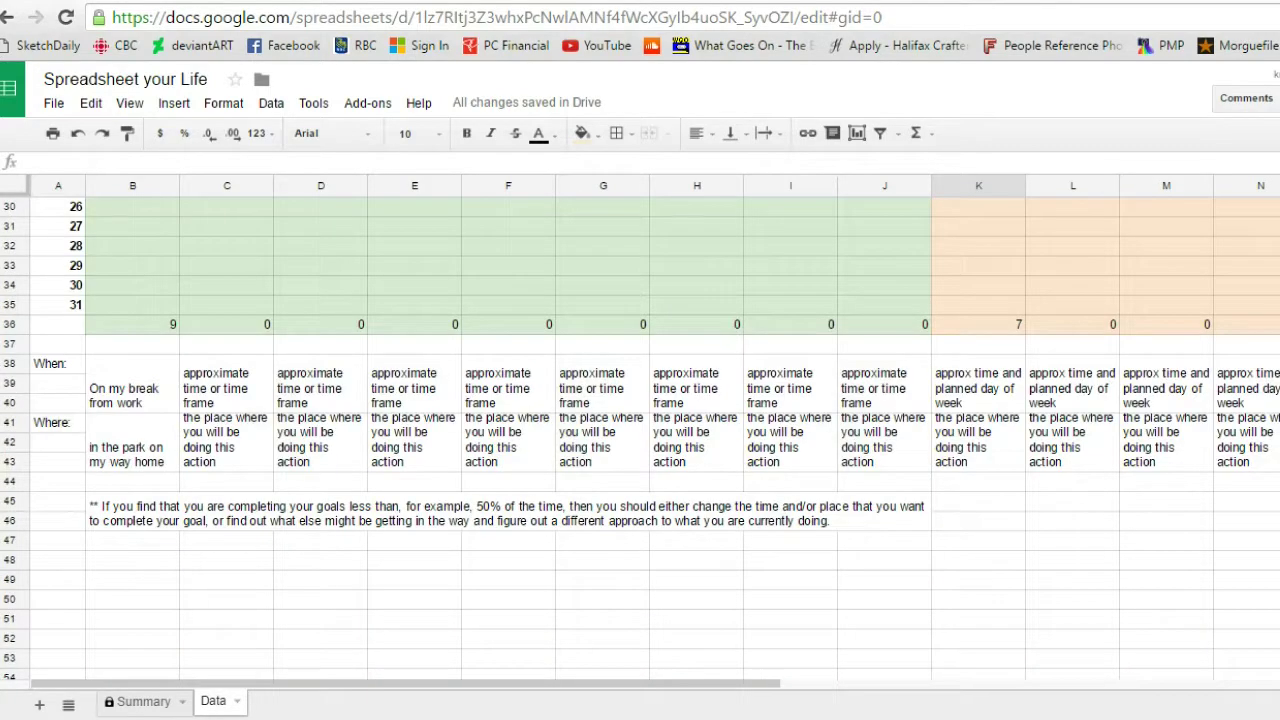
click(951, 391)
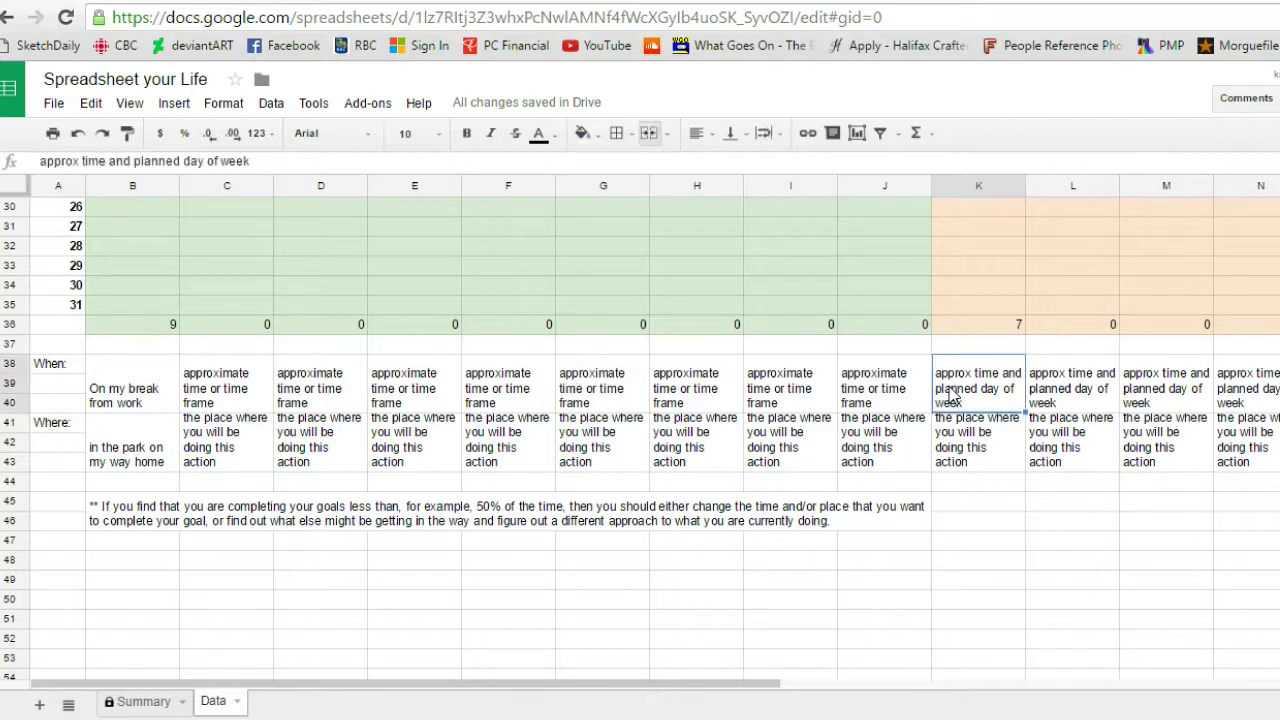
text(Mon)
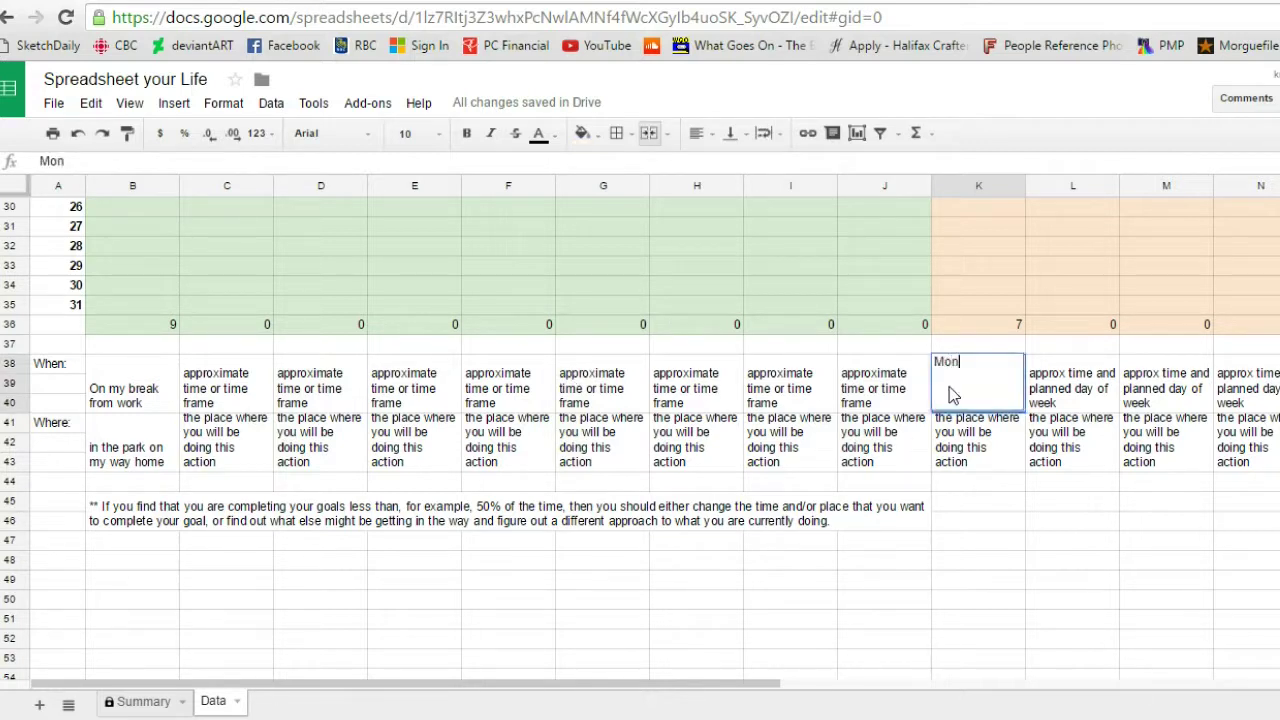
text(days, in the afternoon)
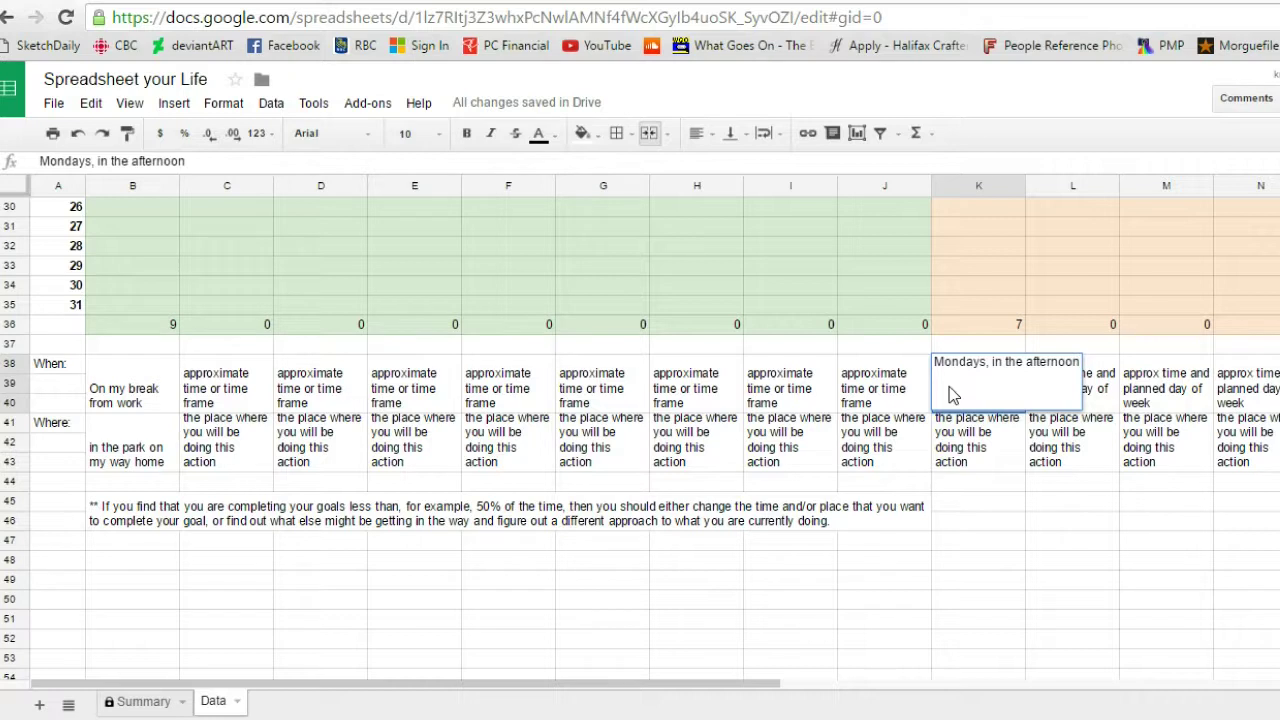
key(Return)
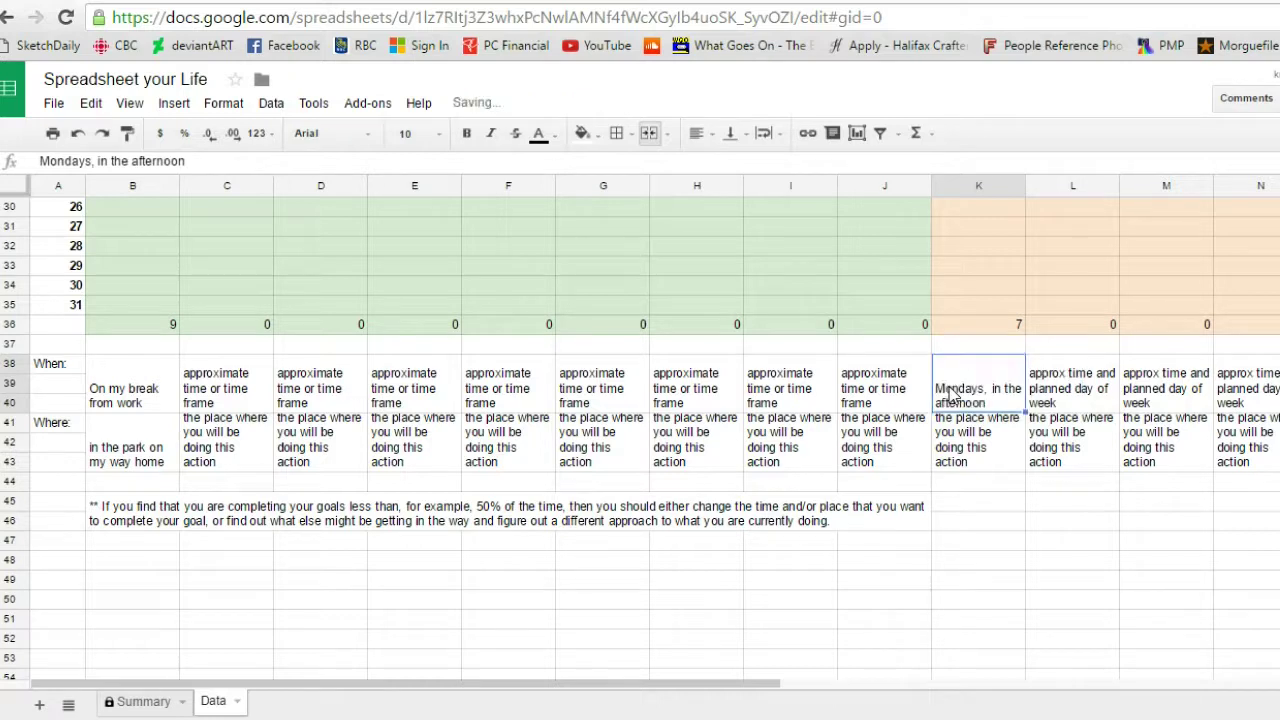
Step: Set the Where entry of Goal 10 to "in the art room"
click(988, 459)
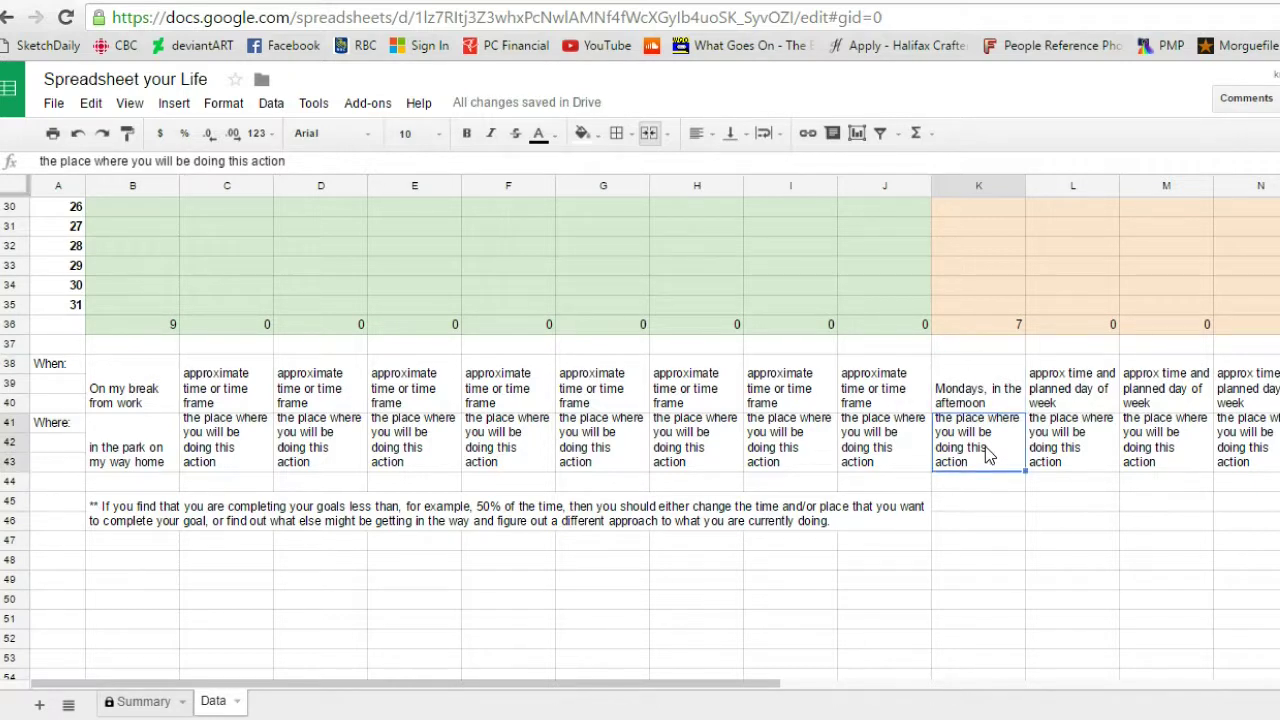
text(in the art)
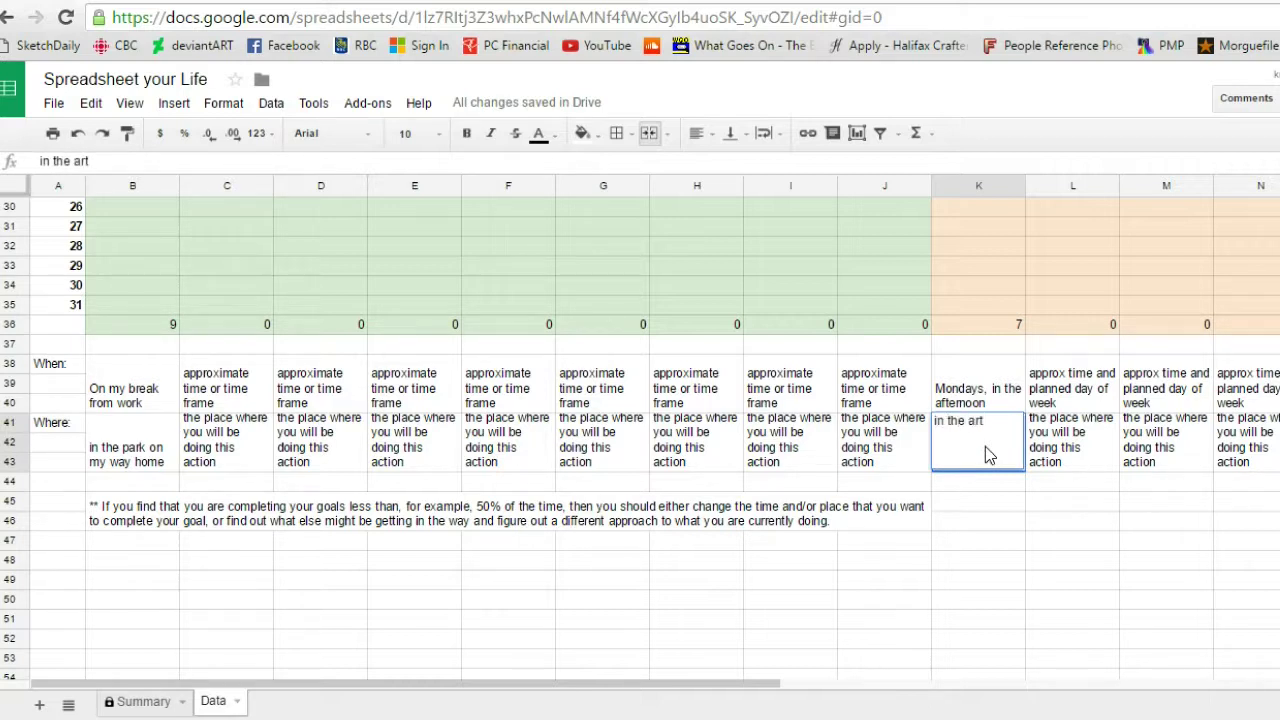
text( room)
key(Return)
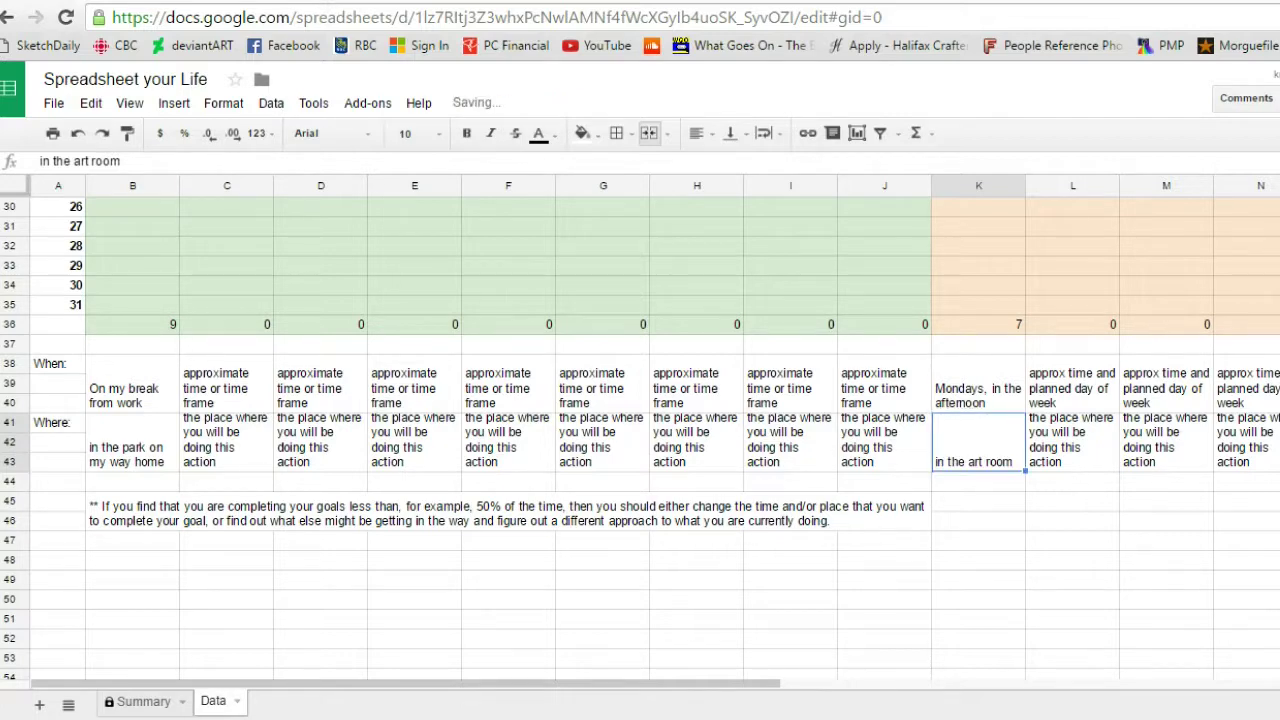
Step: Rename the Goal 10 heading as "Complete one art project" and check the weekly goal on the Summary sheet
scroll(1075, 262, up, 10)
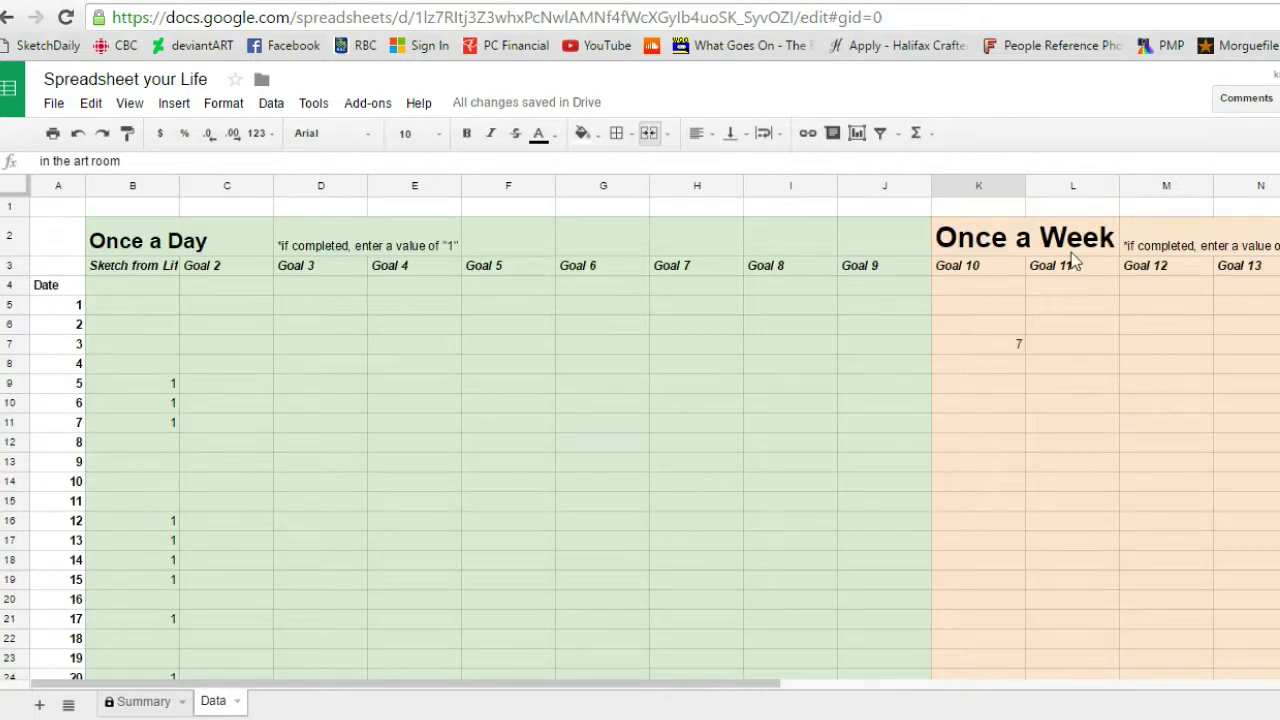
click(940, 272)
text(Complete o)
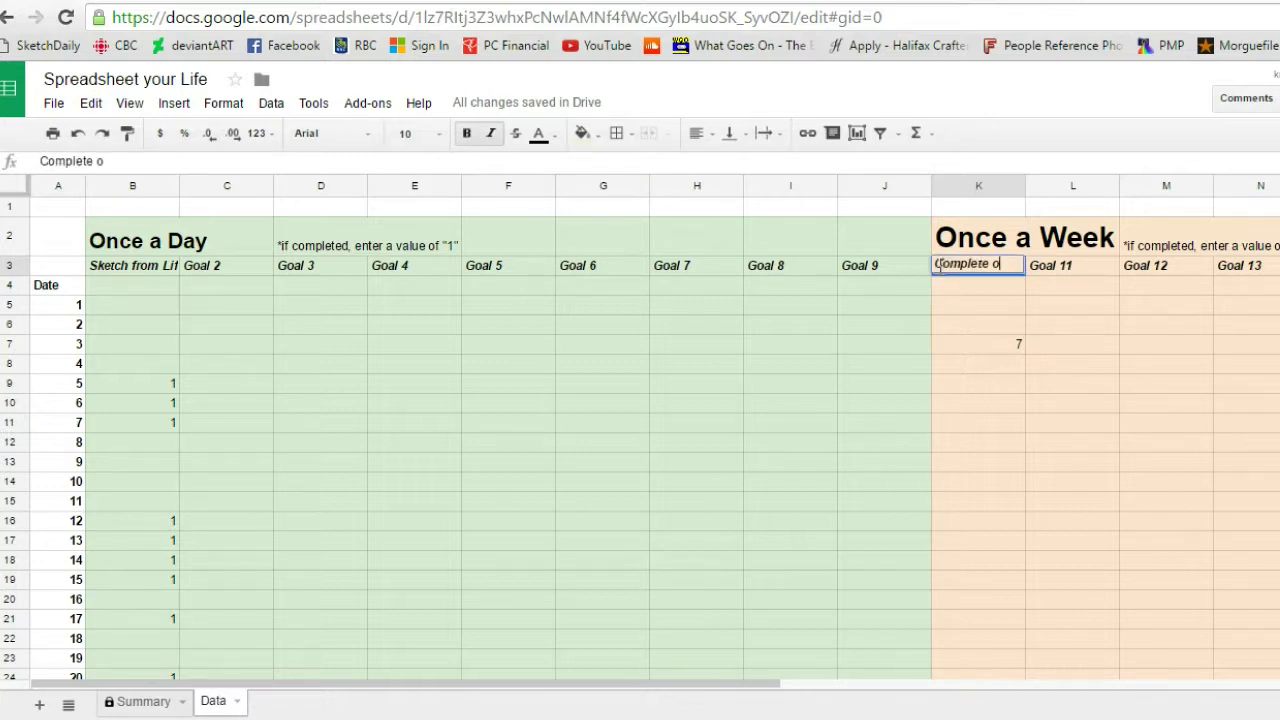
text(ne ar)
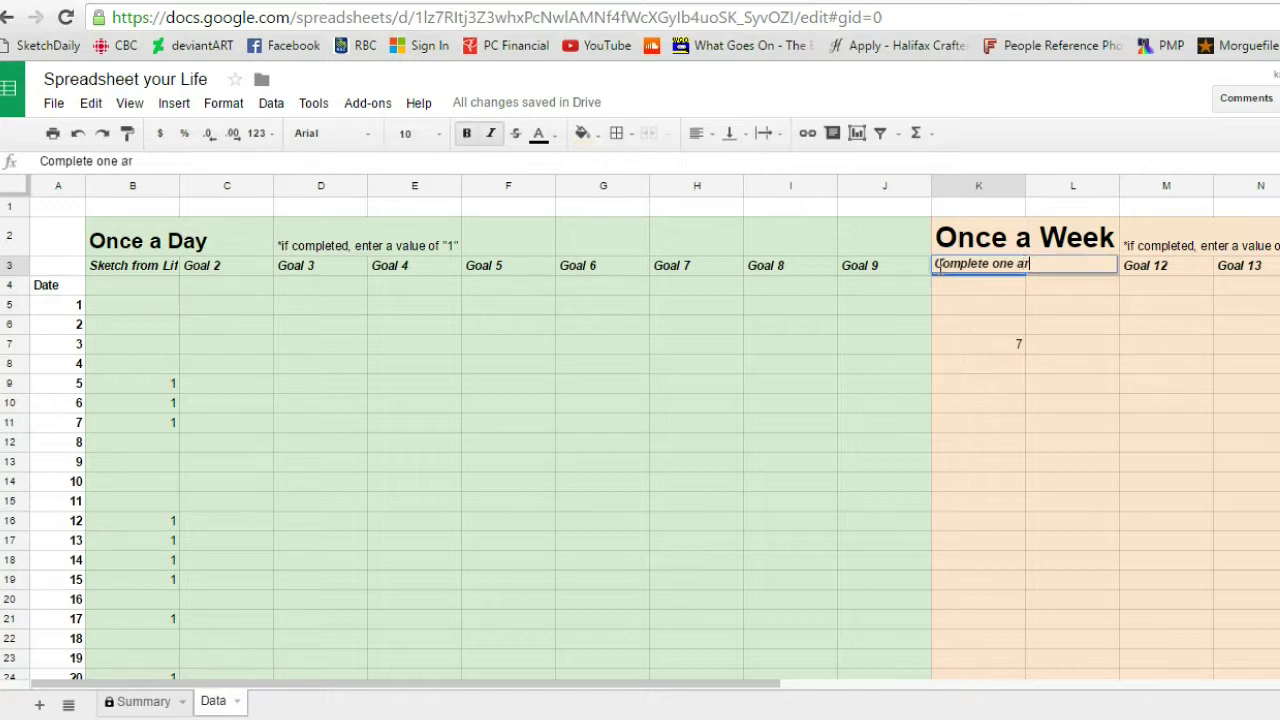
text(t project)
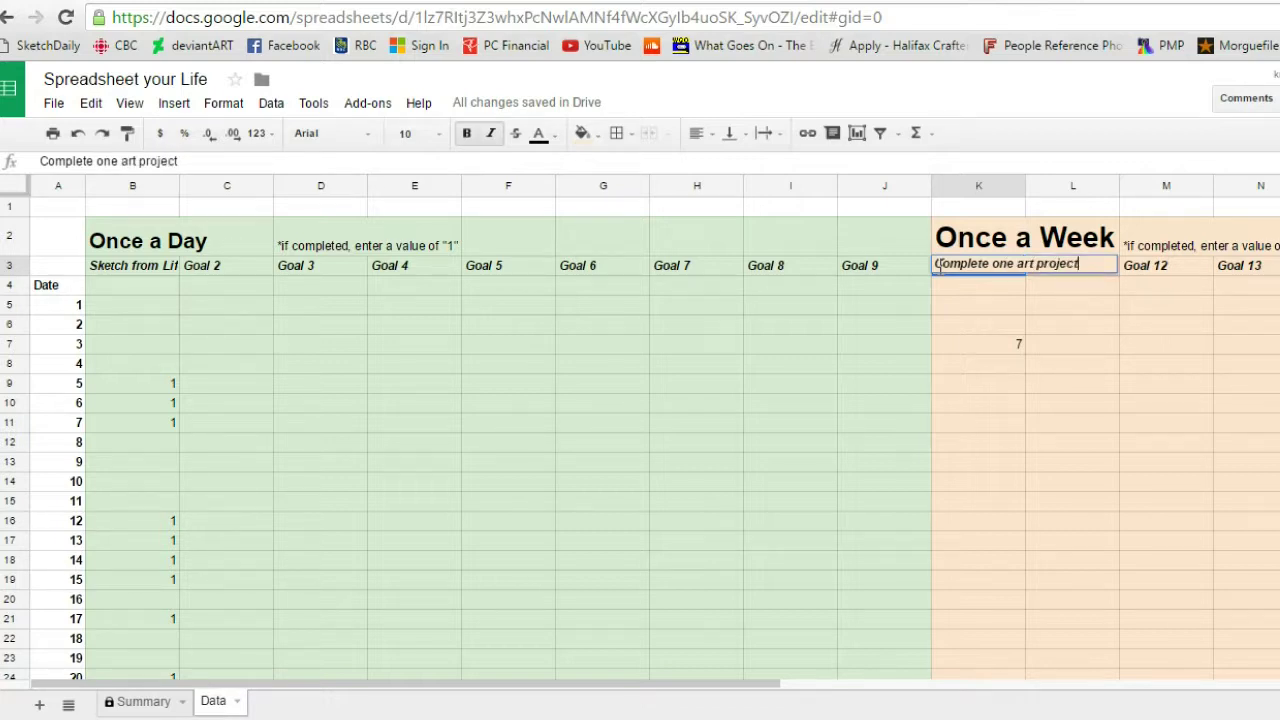
key(Return)
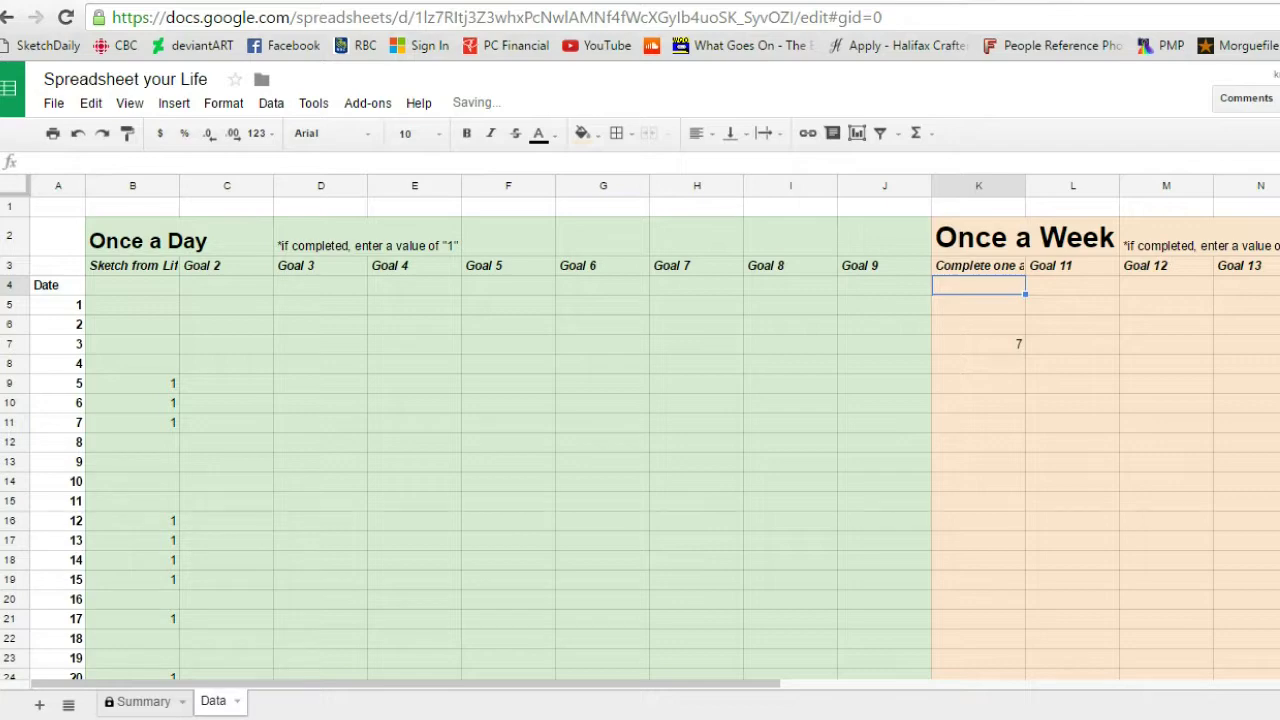
click(121, 709)
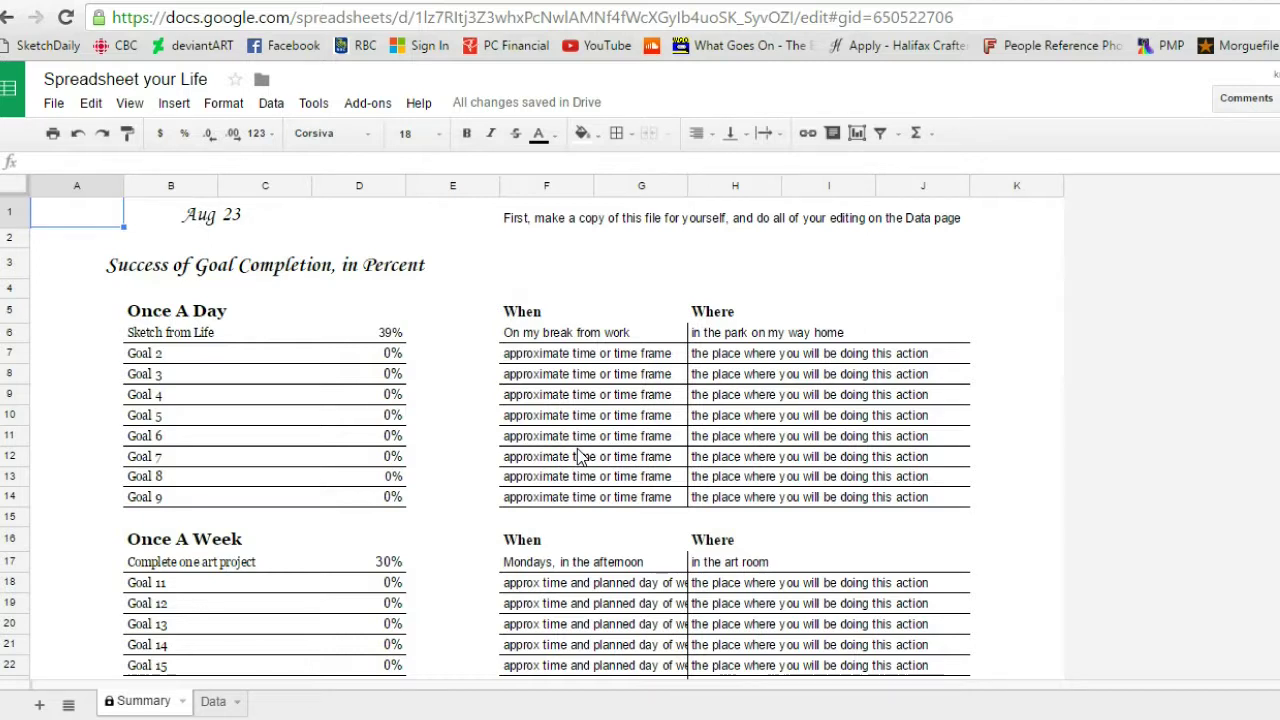
click(54, 104)
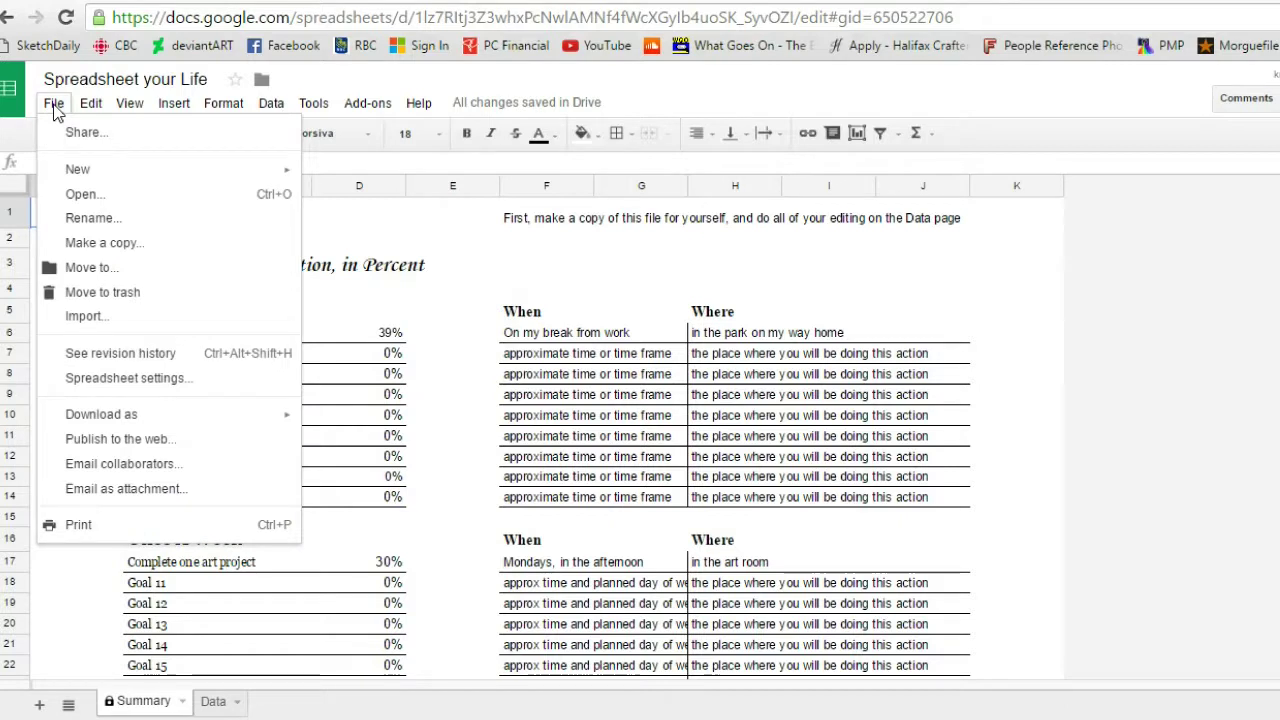
mouse_move(100, 420)
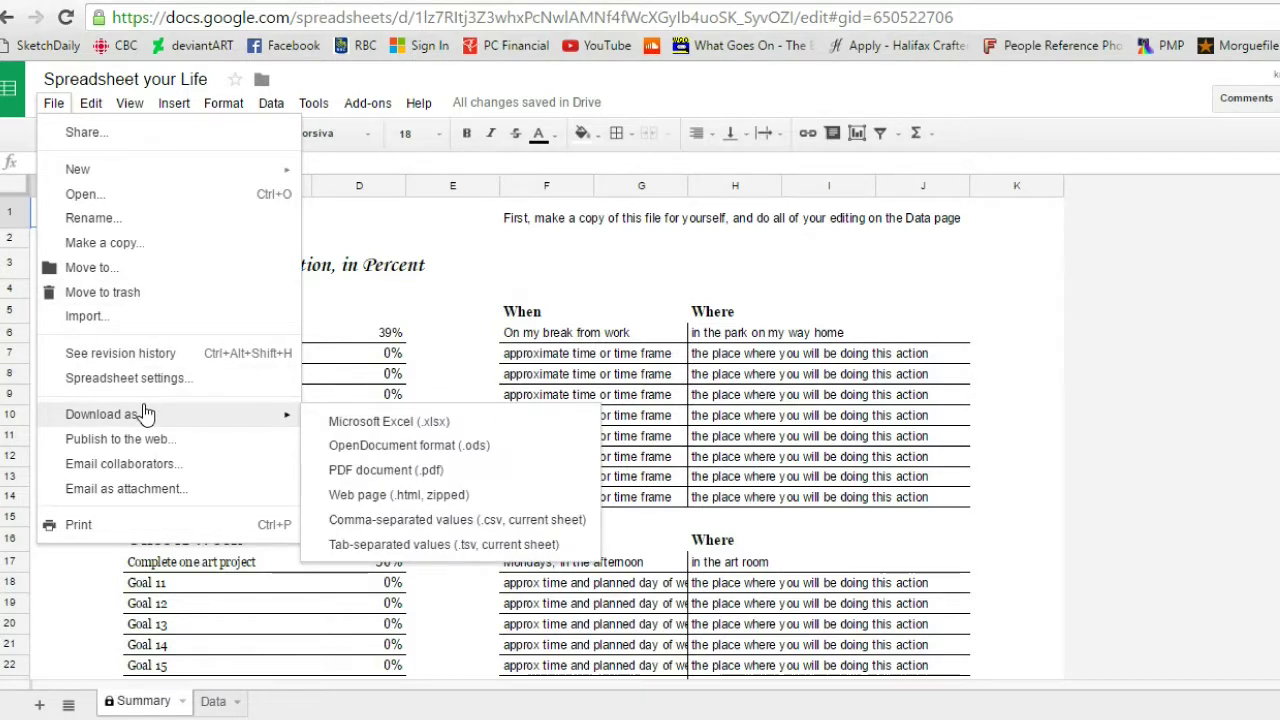
click(54, 106)
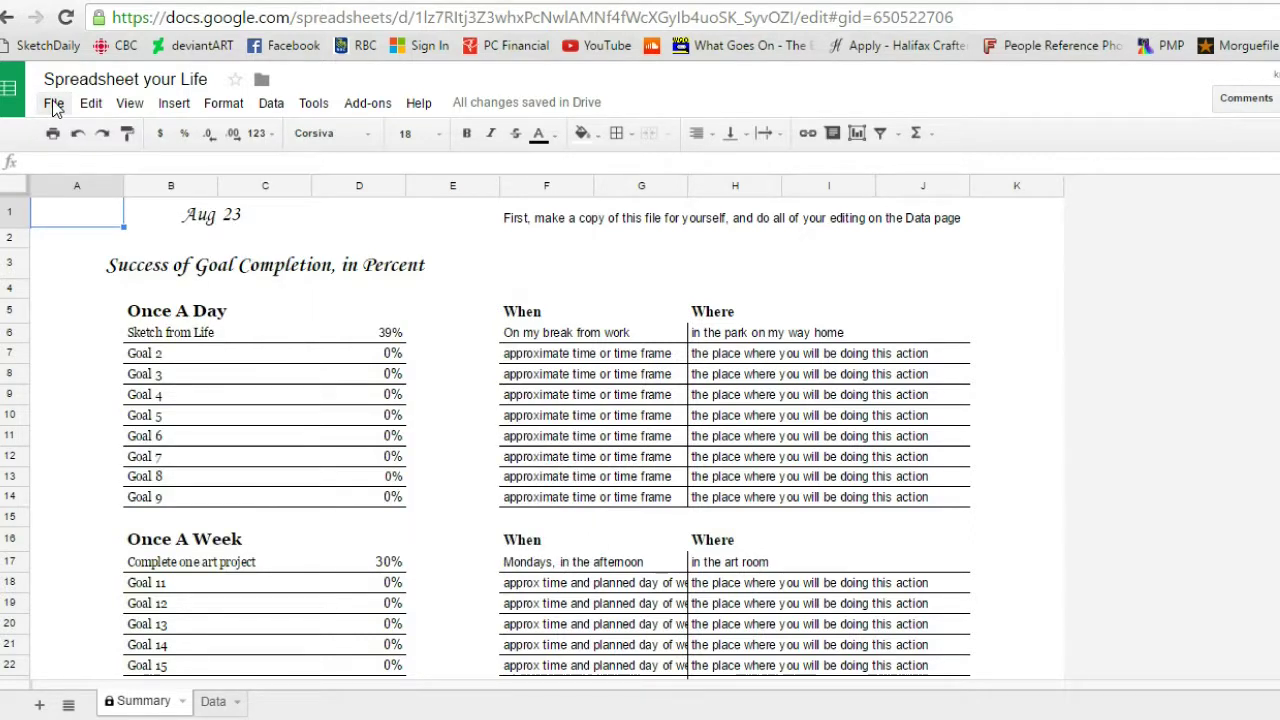